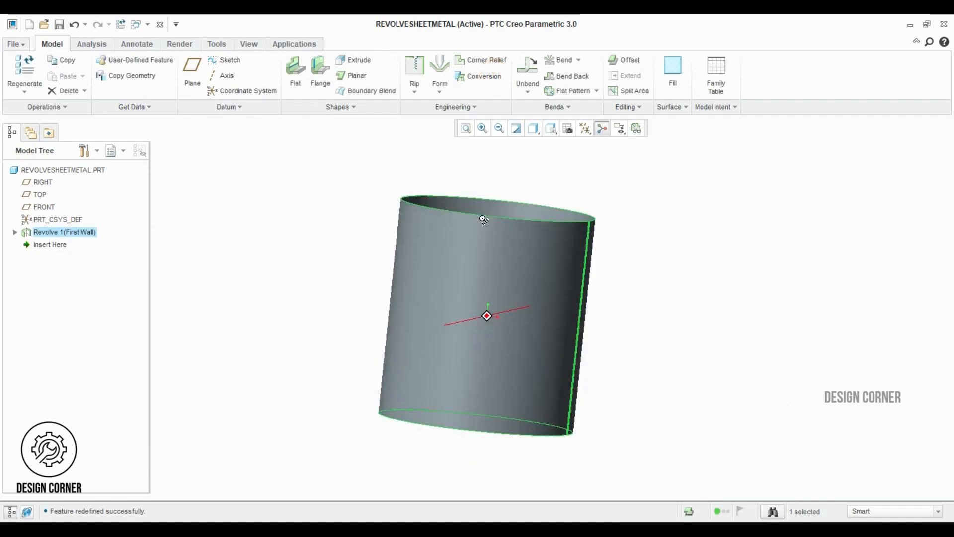
pyautogui.click(660, 149)
pyautogui.click(636, 129)
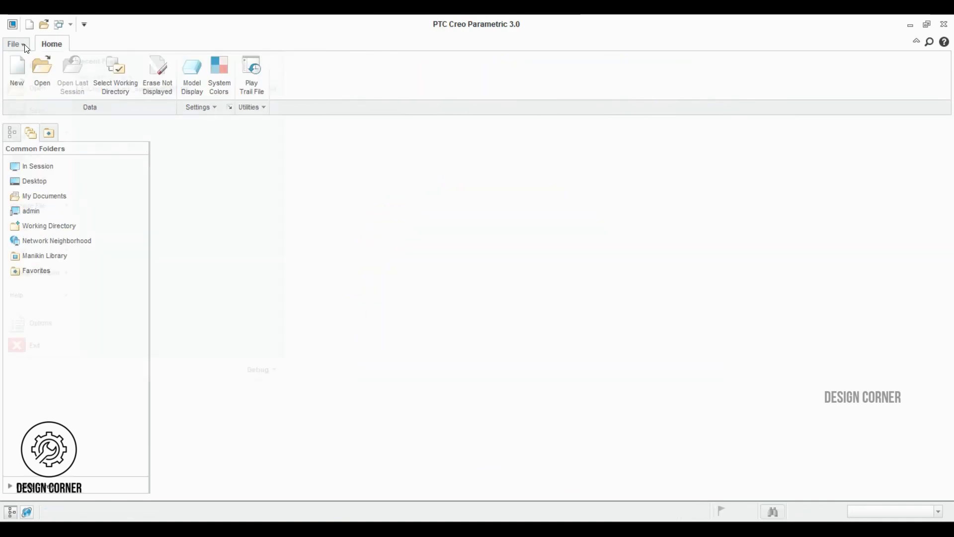
# Create a new sheetmetal part named RevolveSheetmetal with the mmns_part_sheetmetal template instead of the default one
pyautogui.click(20, 43)
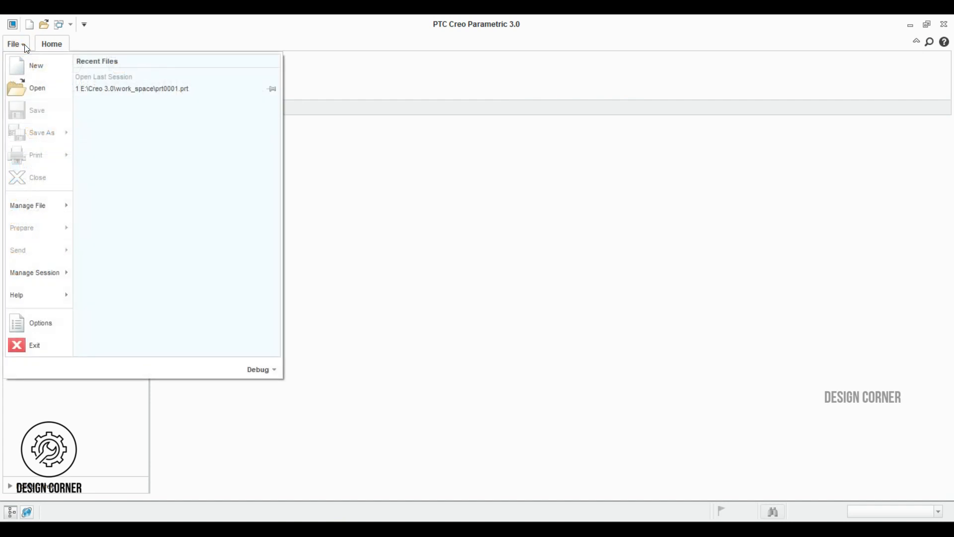
pyautogui.click(43, 68)
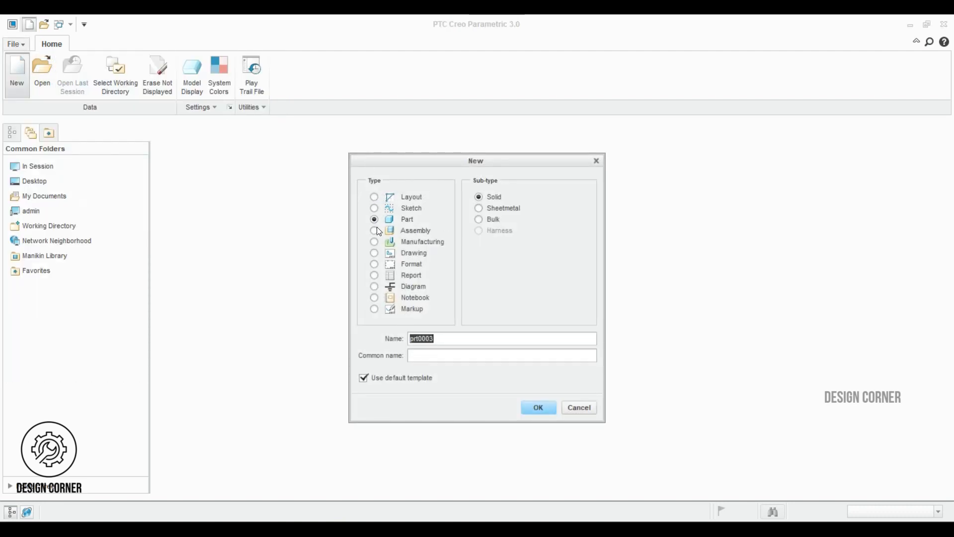
pyautogui.click(477, 207)
pyautogui.click(442, 339)
pyautogui.doubleClick(443, 338)
pyautogui.write('Revolve Sheetmetal')
pyautogui.click(363, 377)
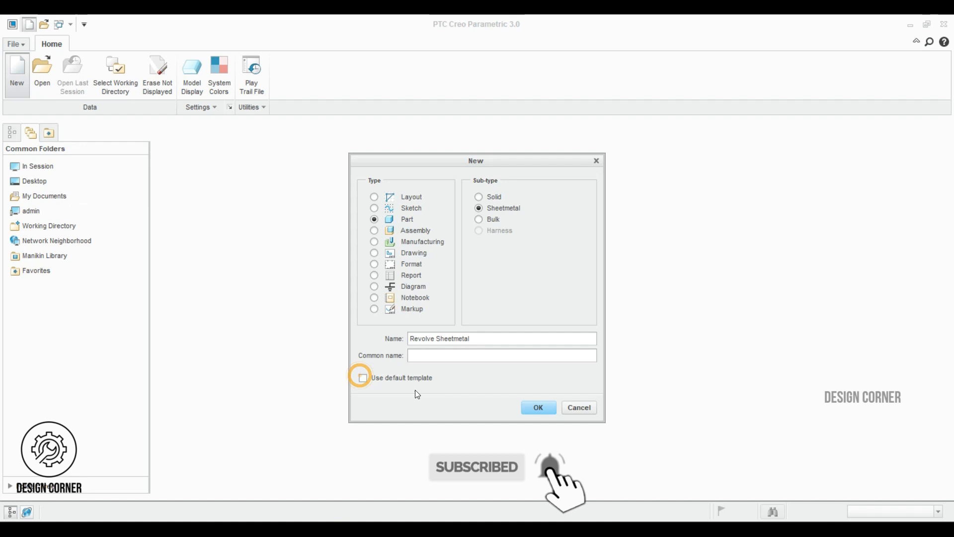
pyautogui.click(475, 311)
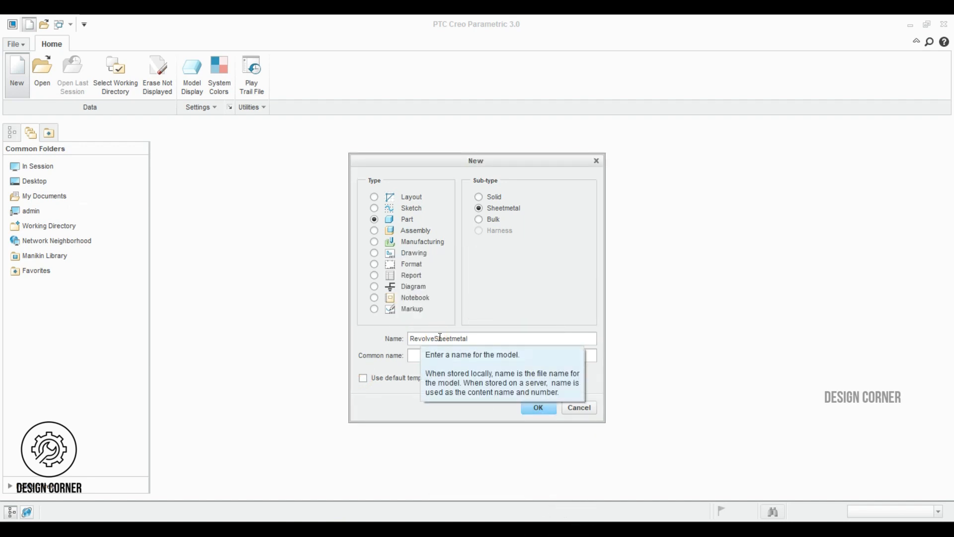
pyautogui.click(539, 407)
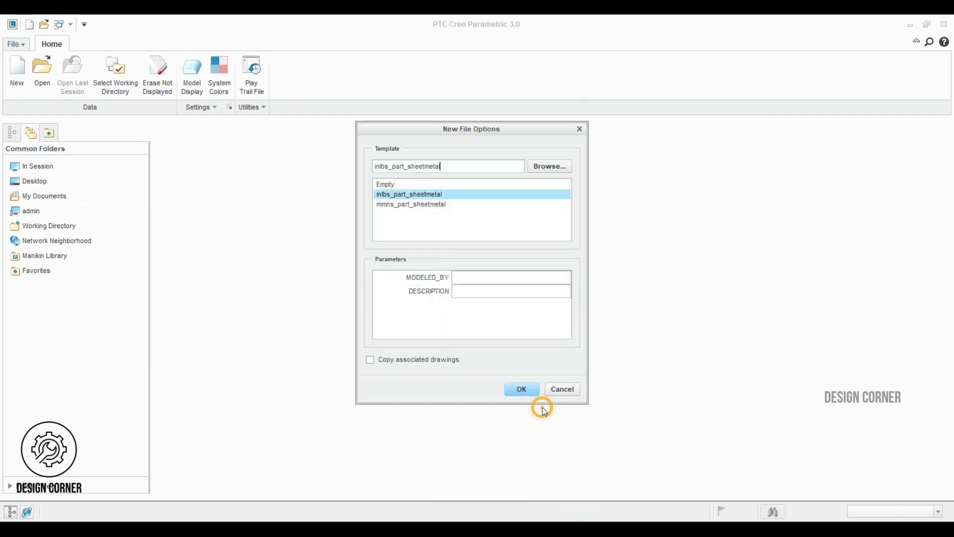
pyautogui.click(413, 206)
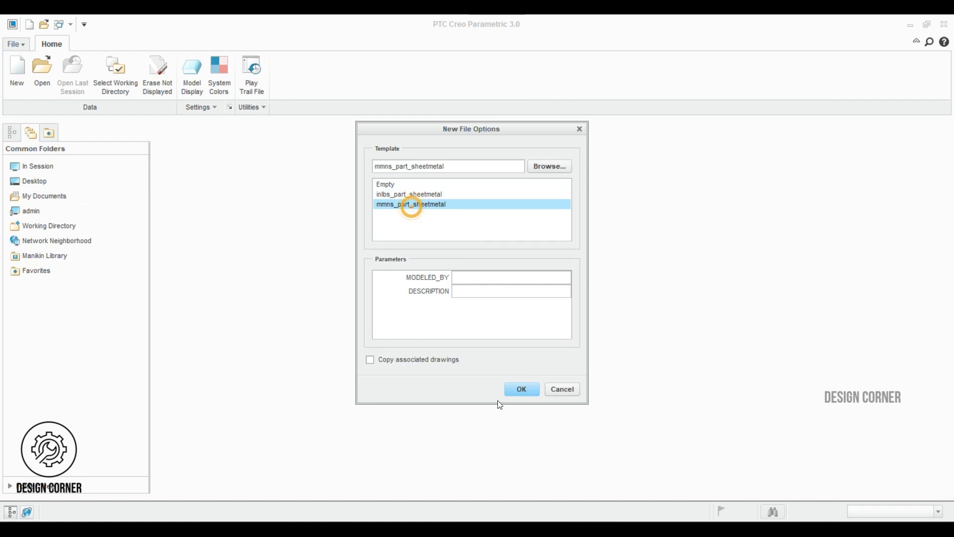
pyautogui.click(524, 389)
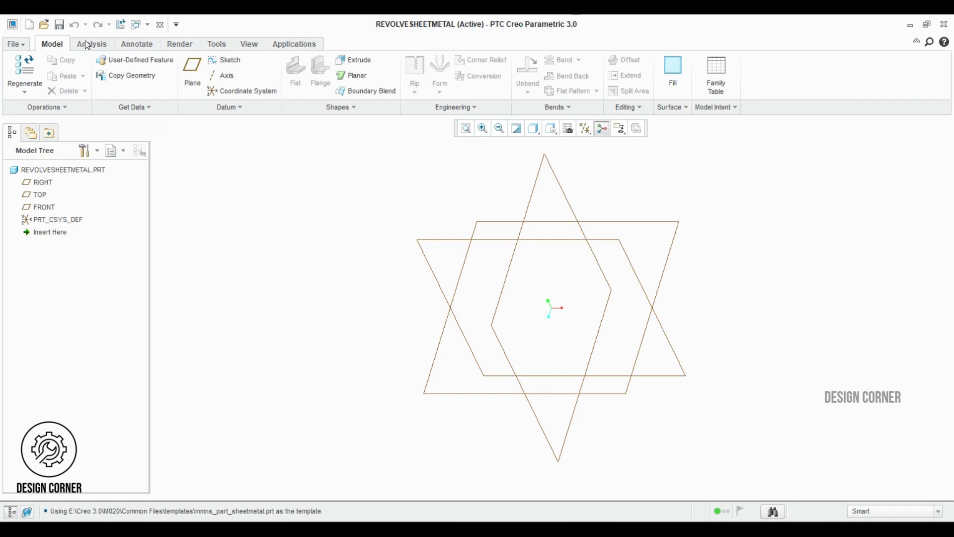
# Start a Revolve first wall and open its internal sketch on the FRONT plane
pyautogui.click(353, 108)
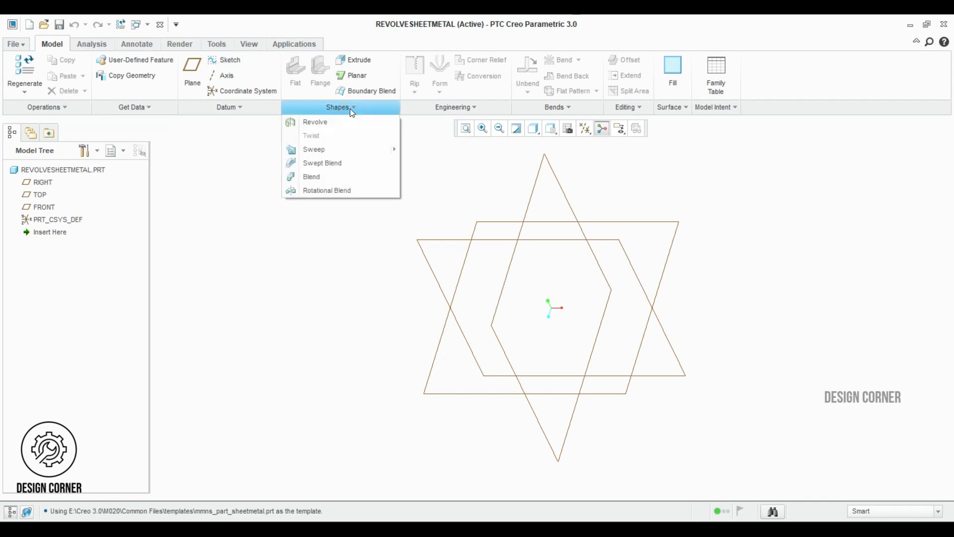
pyautogui.click(317, 124)
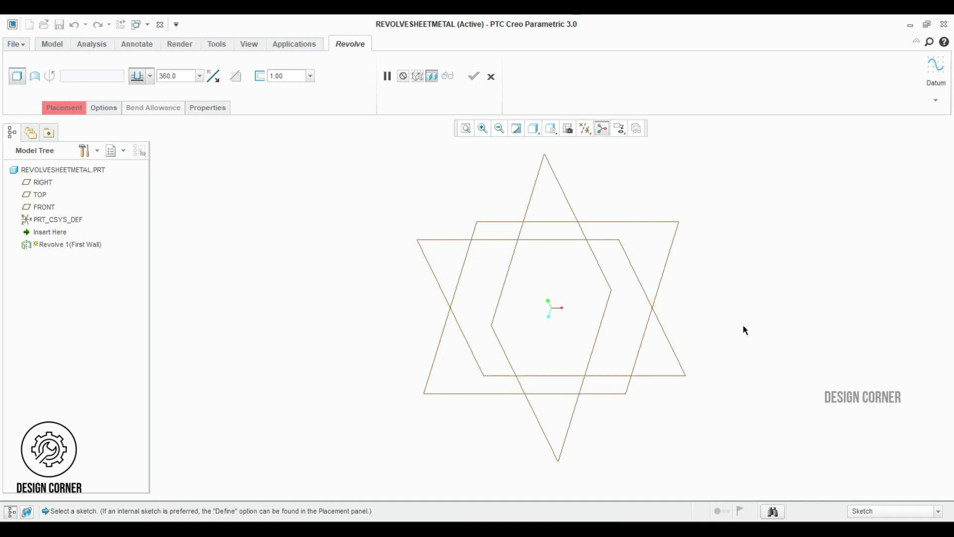
pyautogui.click(490, 242)
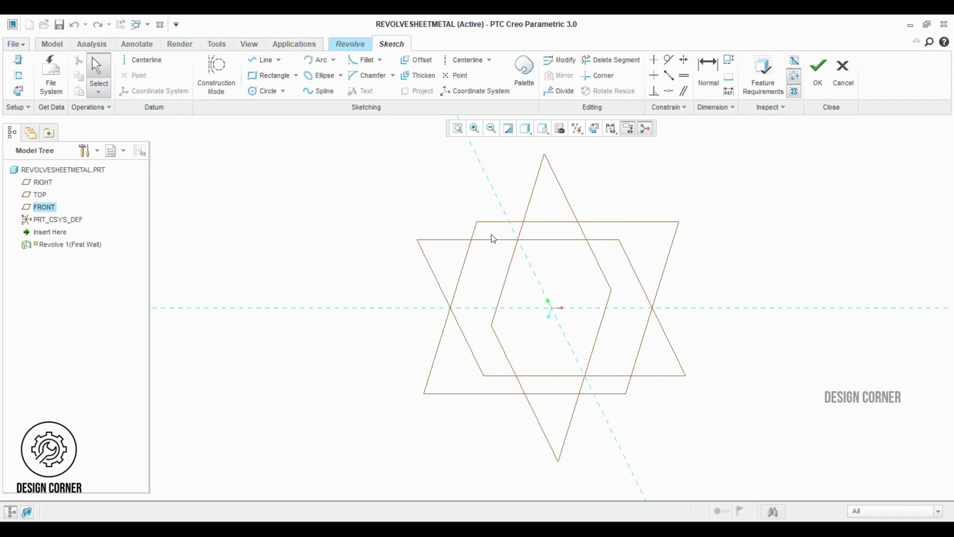
# Draw datum centerlines along the vertical and horizontal sketch references through the origin
pyautogui.click(146, 60)
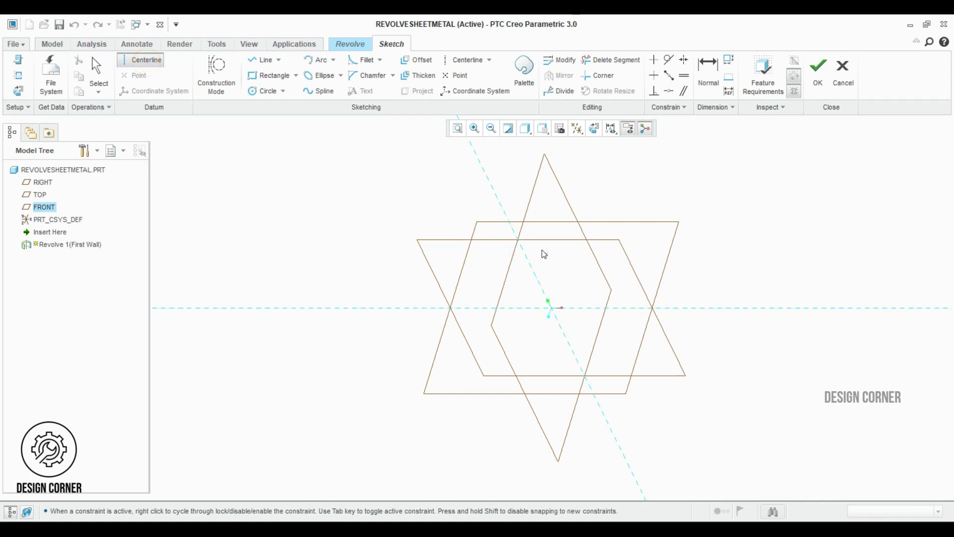
pyautogui.click(491, 185)
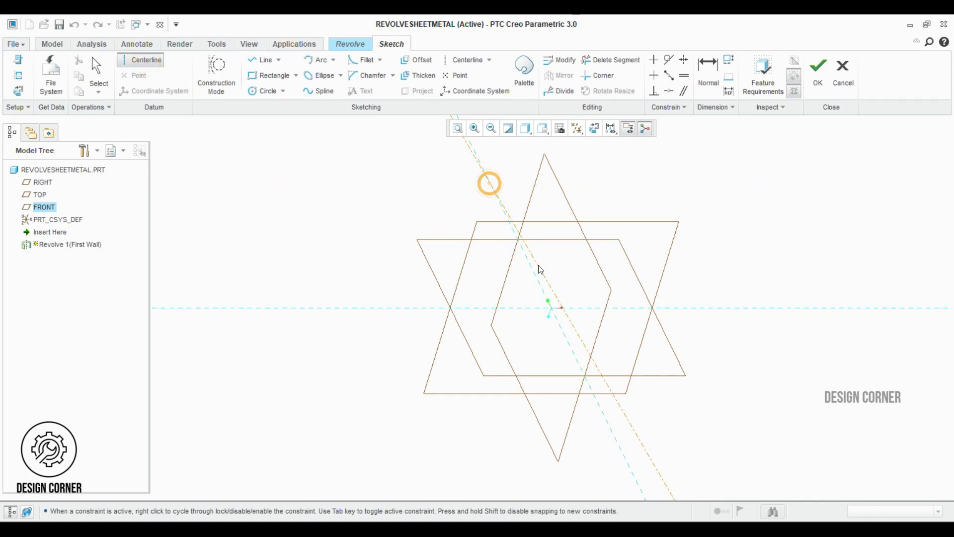
pyautogui.click(573, 350)
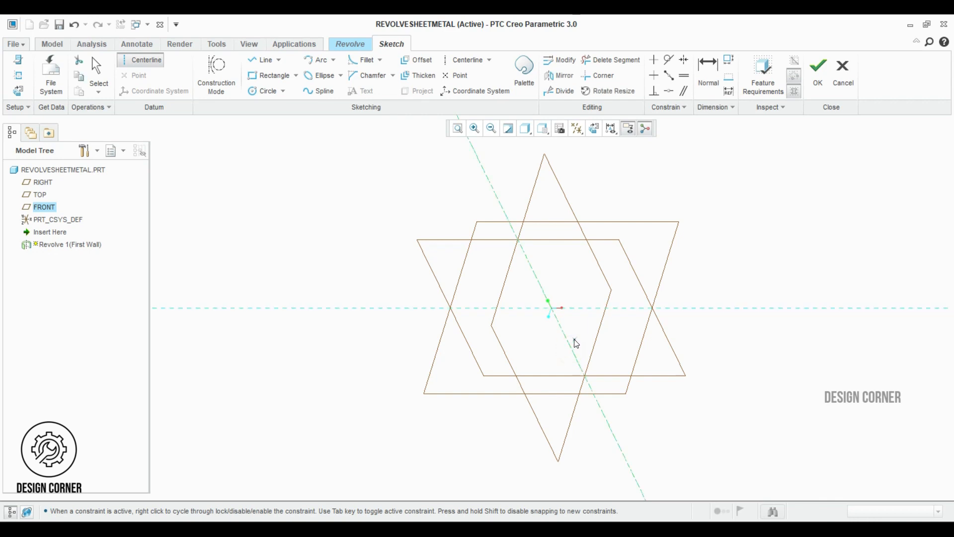
pyautogui.middleClick(576, 343)
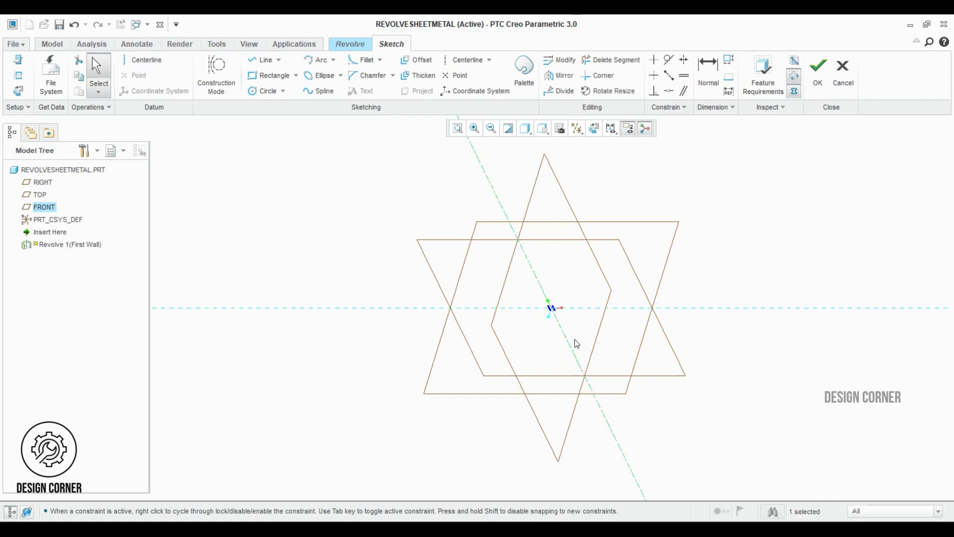
pyautogui.click(141, 60)
pyautogui.click(317, 308)
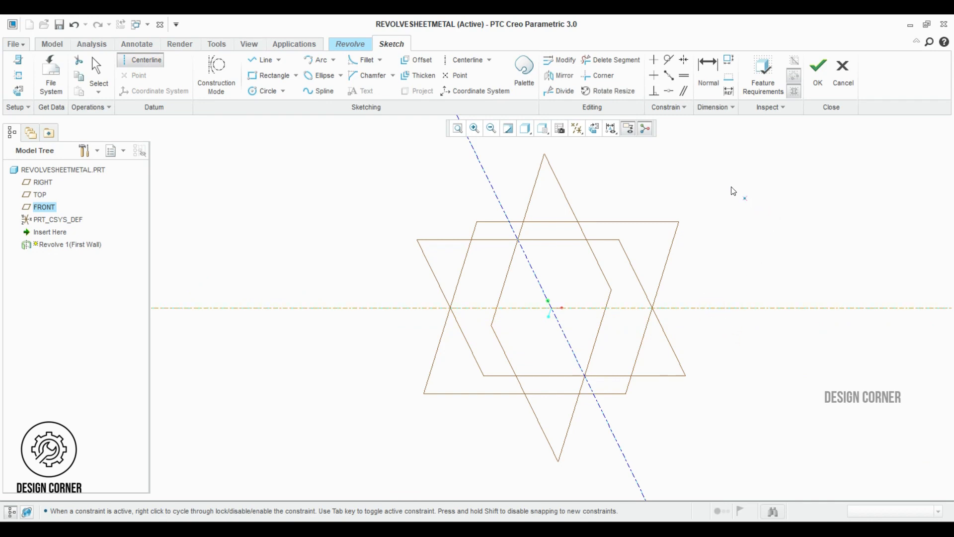
# Sketch a line about 429 mm long parallel to the vertical centerline and crossing the horizontal one
pyautogui.click(254, 59)
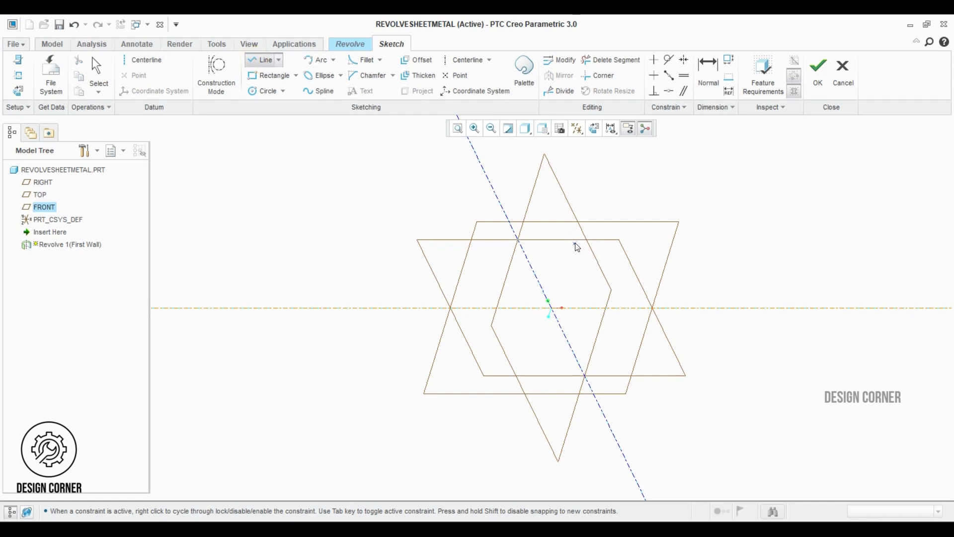
pyautogui.click(635, 355)
pyautogui.middleClick(721, 305)
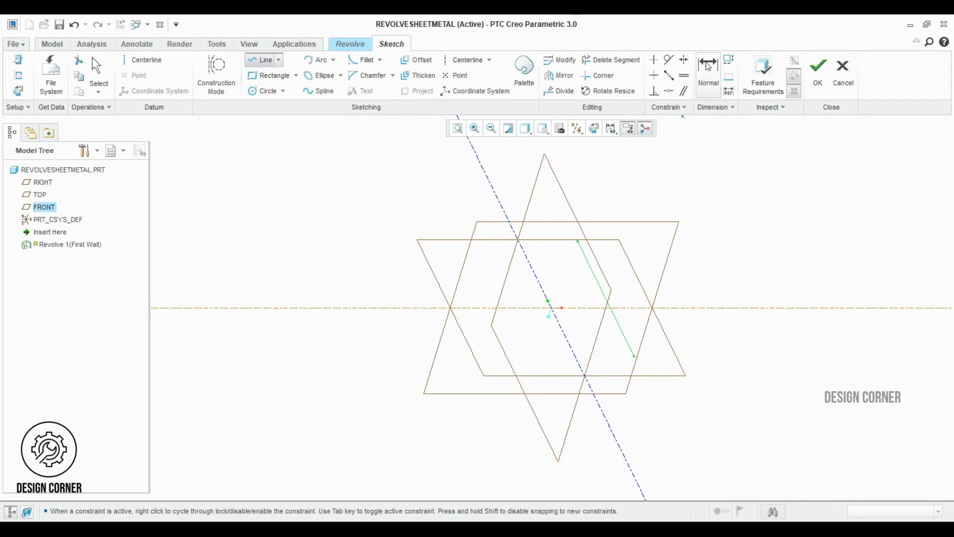
# Set the line's perimeter dimension to 500 mm and its diameter dimension about the vertical centerline to 450 mm
pyautogui.click(728, 60)
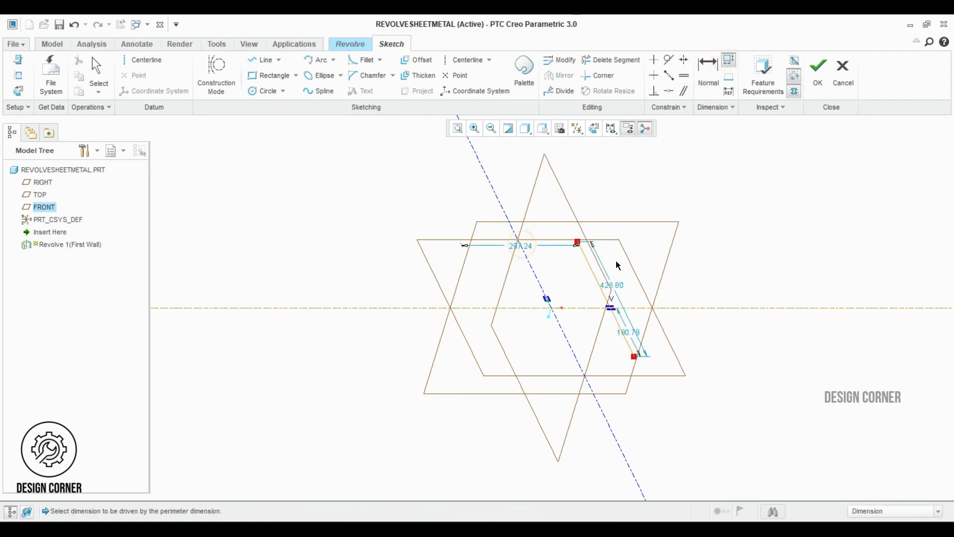
pyautogui.moveTo(641, 289); pyautogui.dragTo(703, 239, button='middle')
pyautogui.click(629, 271)
pyautogui.write('500')
pyautogui.press('Return')
pyautogui.doubleClick(524, 209)
pyautogui.write('450')
pyautogui.press('Return')
# Move the line's perimeter, length and offset dimension labels clear of the sketch geometry
pyautogui.moveTo(599, 307); pyautogui.dragTo(726, 297)
pyautogui.moveTo(611, 286); pyautogui.dragTo(691, 281)
pyautogui.moveTo(598, 375); pyautogui.dragTo(671, 378)
pyautogui.click(727, 196)
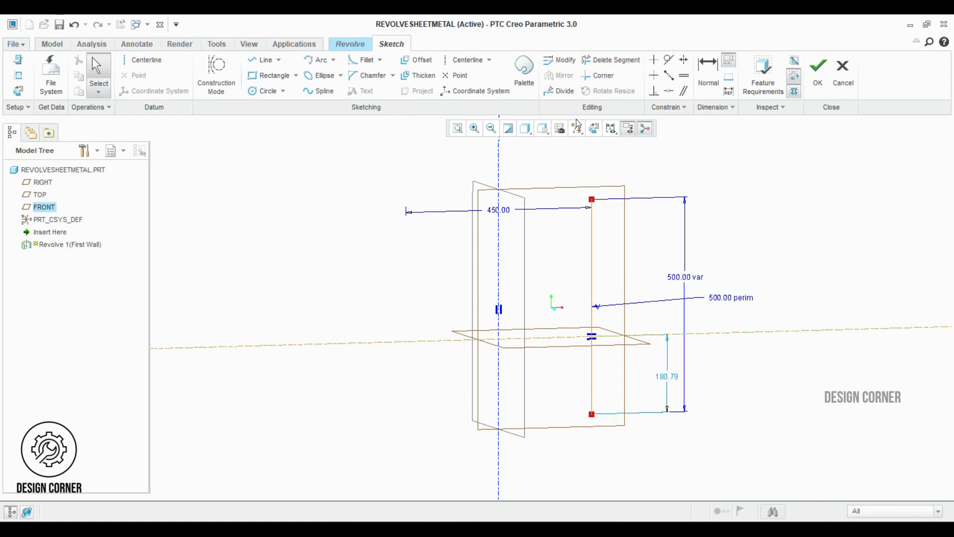
# Make the line's two endpoints symmetric about the horizontal centerline
pyautogui.click(683, 60)
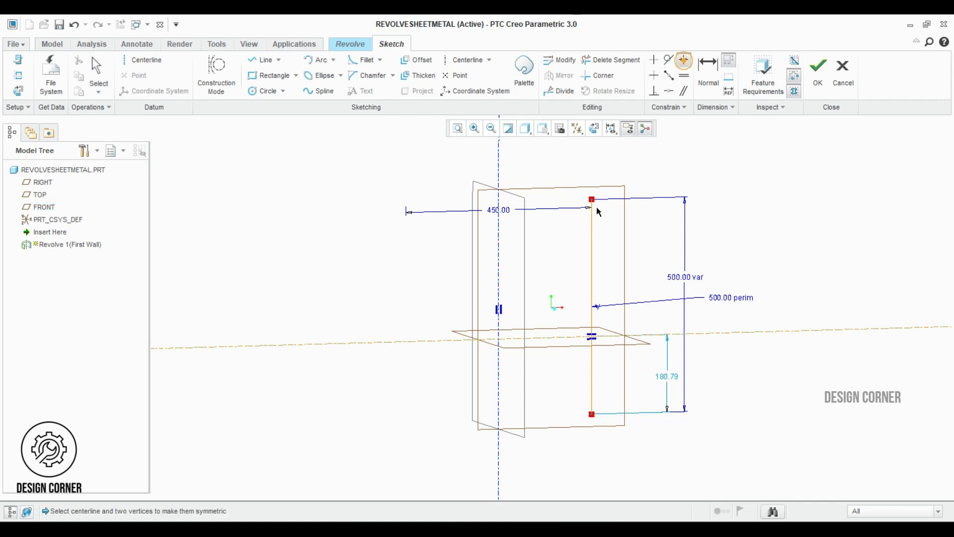
pyautogui.click(592, 199)
pyautogui.click(590, 414)
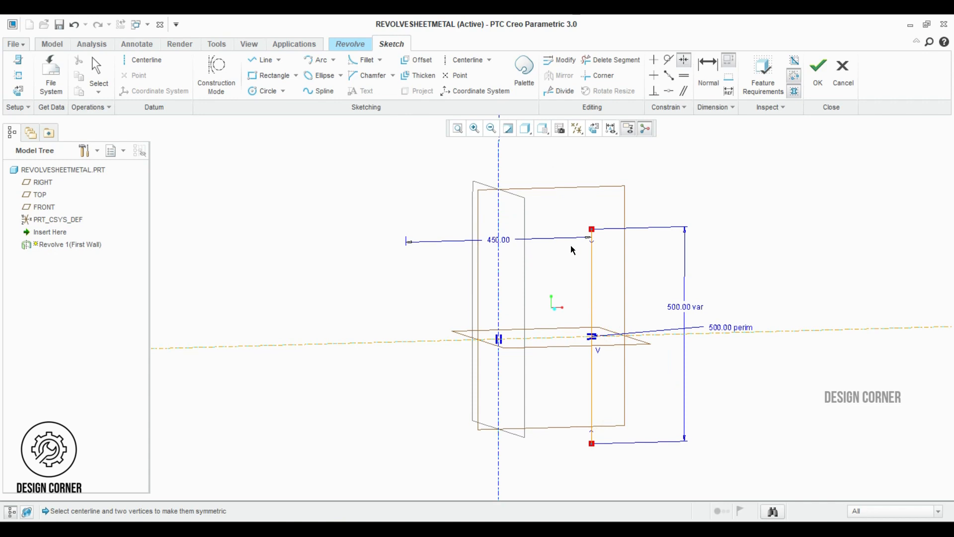
# Dimension the line 225 mm from the vertical centerline and delete the conflicting 450 mm dimension
pyautogui.click(699, 72)
pyautogui.click(591, 287)
pyautogui.click(498, 290)
pyautogui.middleClick(537, 268)
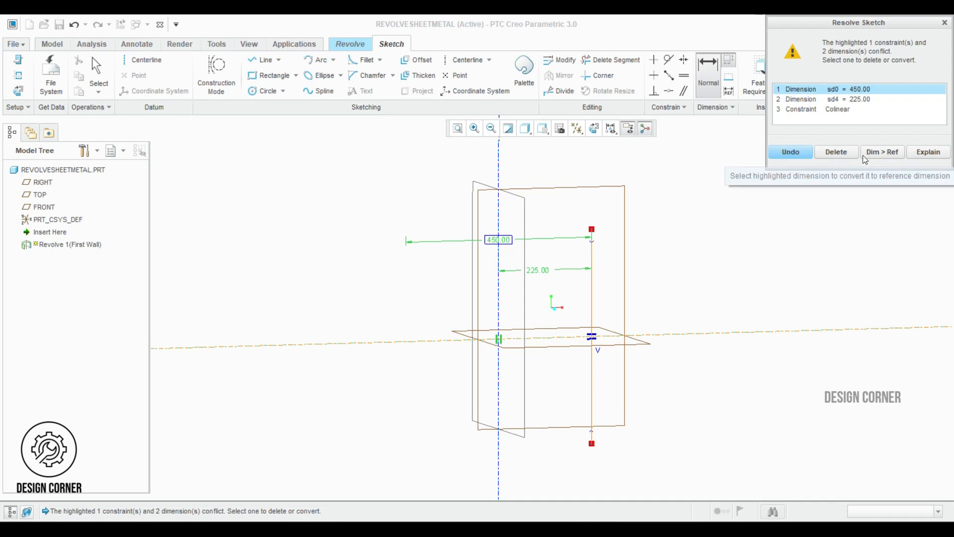
pyautogui.click(838, 152)
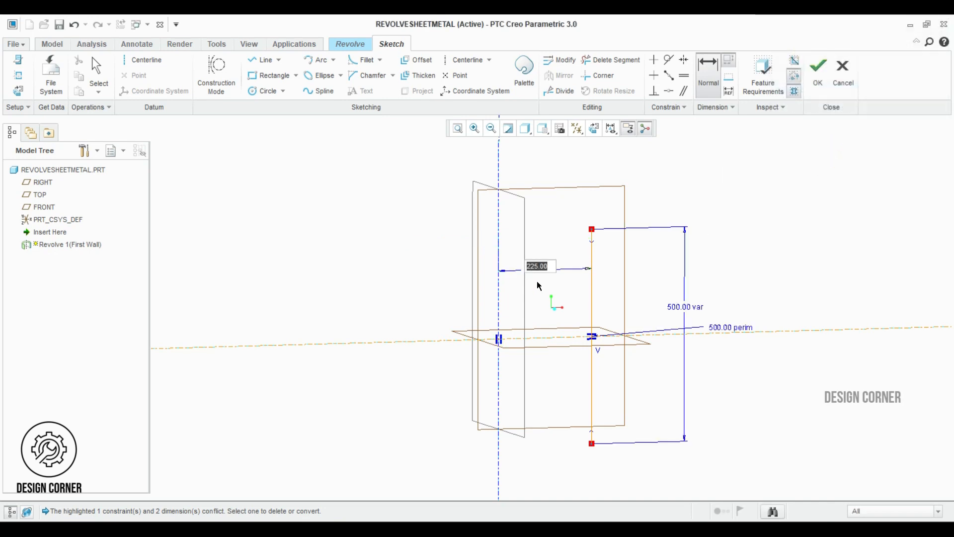
pyautogui.press('Return')
pyautogui.click(592, 293)
pyautogui.click(723, 236)
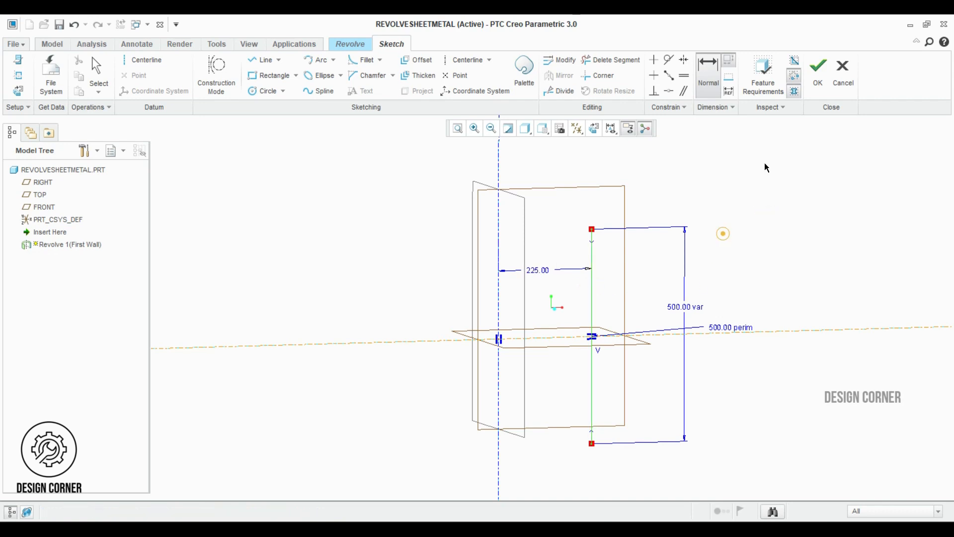
# Finish the sketch and complete the 360-degree revolved wall with a sheet thickness of 2 mm
pyautogui.click(817, 75)
pyautogui.moveTo(696, 236)
pyautogui.mouseDown(button='middle')
pyautogui.moveTo(628, 265)
pyautogui.moveTo(611, 299)
pyautogui.moveTo(554, 311)
pyautogui.moveTo(602, 313)
pyautogui.moveTo(624, 268)
pyautogui.moveTo(664, 264)
pyautogui.moveTo(679, 234)
pyautogui.moveTo(674, 287)
pyautogui.moveTo(639, 288)
pyautogui.moveTo(611, 326)
pyautogui.moveTo(639, 317)
pyautogui.moveTo(639, 305)
pyautogui.moveTo(608, 307)
pyautogui.moveTo(619, 283)
pyautogui.moveTo(638, 302)
pyautogui.moveTo(673, 311)
pyautogui.moveTo(680, 327)
pyautogui.moveTo(656, 300)
pyautogui.mouseUp(button='middle')
pyautogui.doubleClick(287, 74)
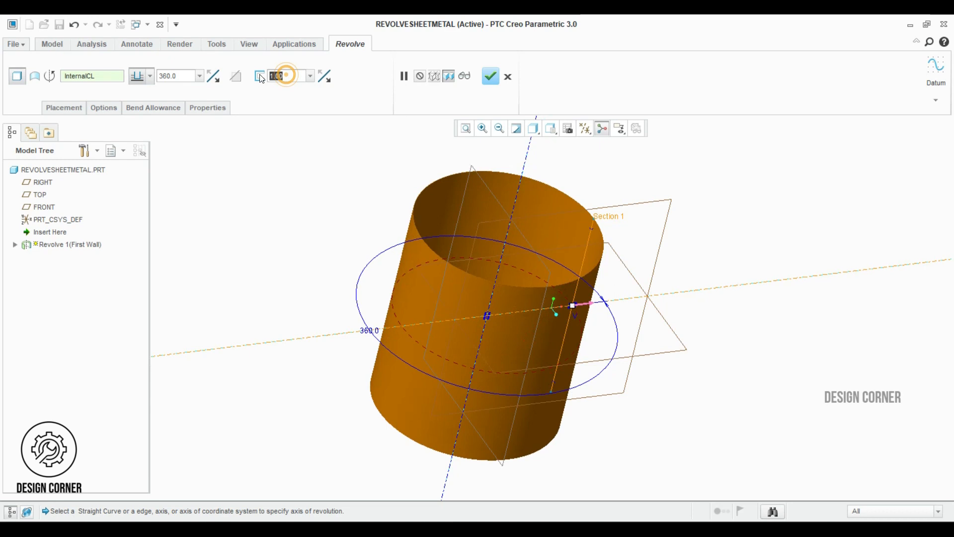
pyautogui.press('Return')
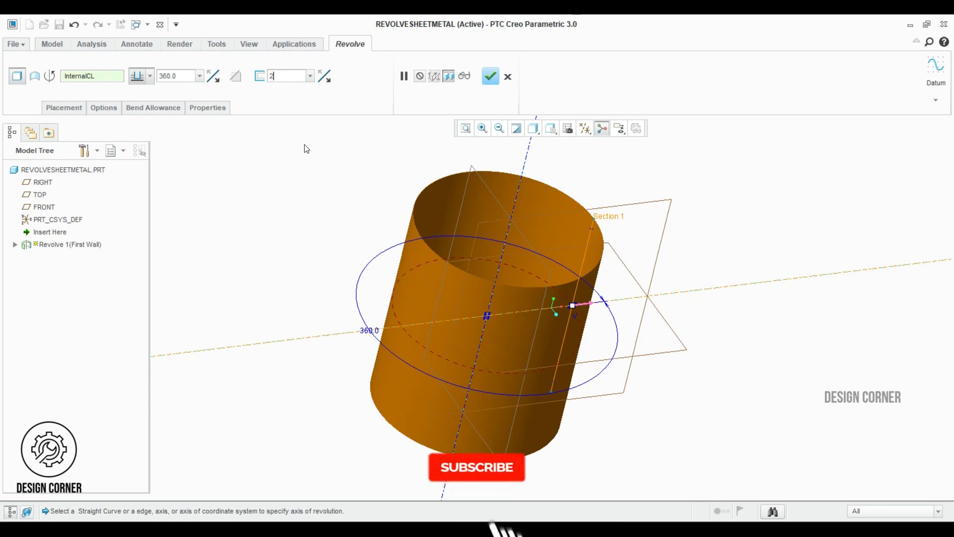
pyautogui.doubleClick(184, 75)
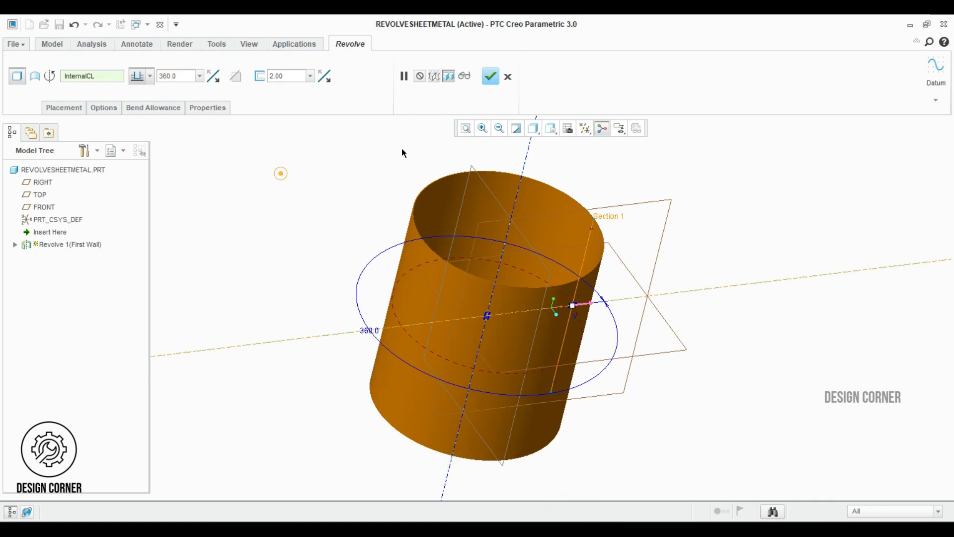
pyautogui.click(490, 76)
pyautogui.click(633, 198)
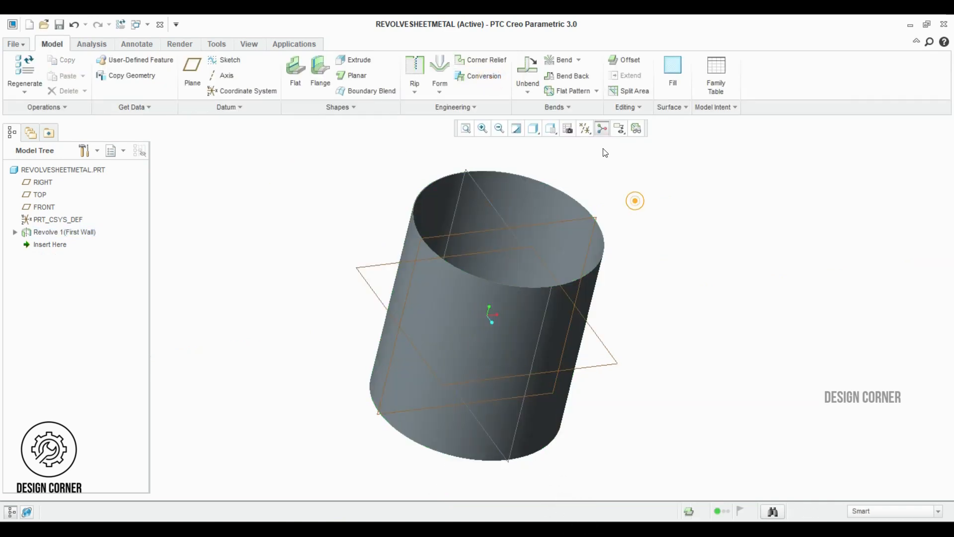
# Turn off the display of datum planes and inspect the revolved cylinder from above
pyautogui.click(585, 130)
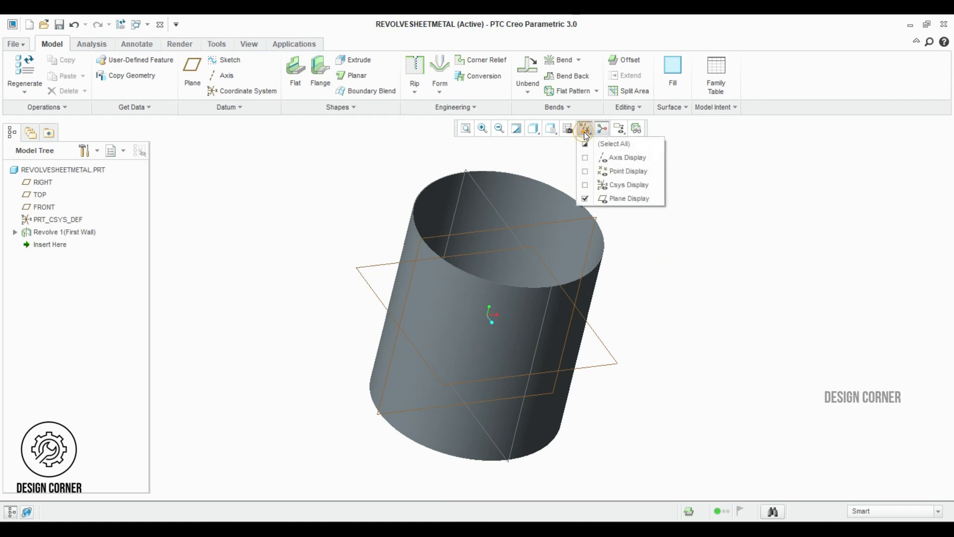
pyautogui.click(585, 198)
pyautogui.click(688, 223)
pyautogui.moveTo(626, 285); pyautogui.dragTo(598, 374, button='middle')
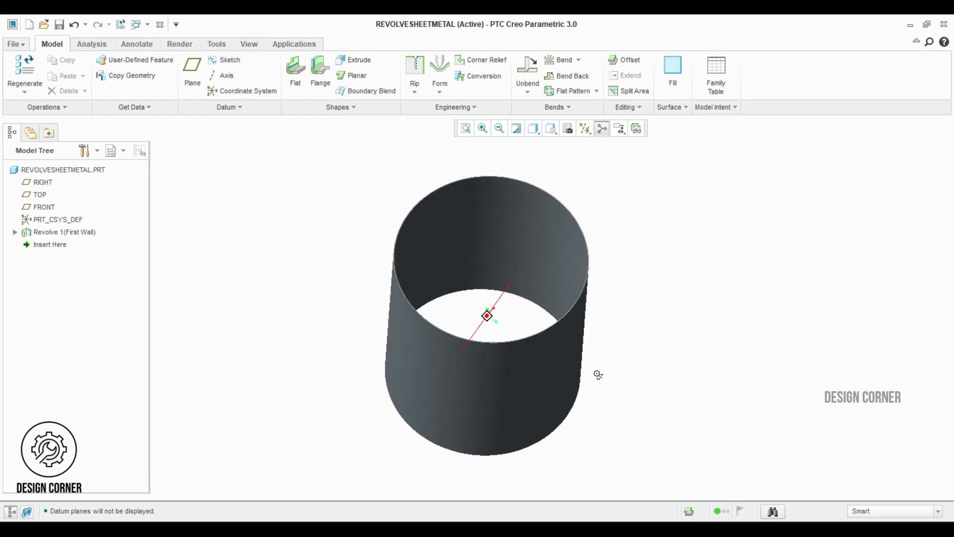
# Check the flat pattern preview of the closed cylinder, then close the preview
pyautogui.click(635, 130)
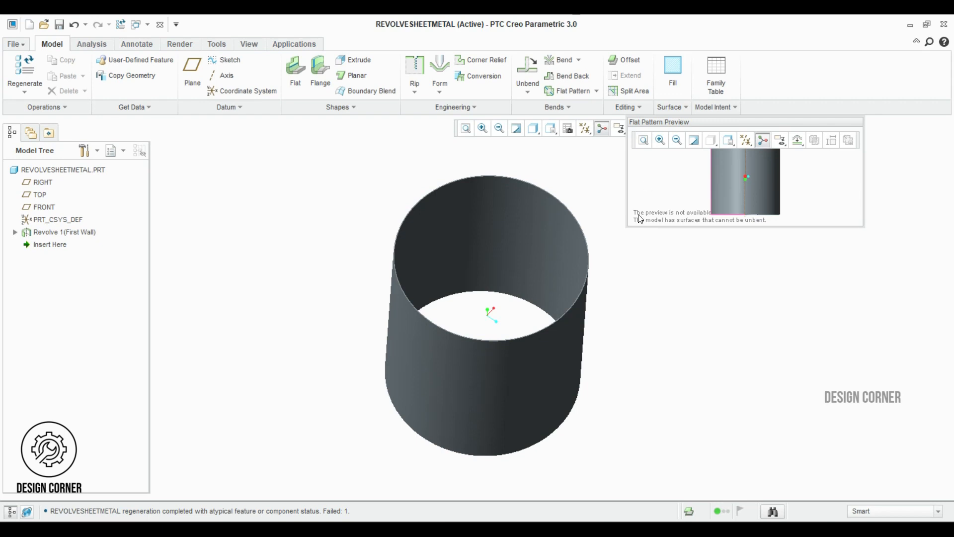
pyautogui.moveTo(579, 355)
pyautogui.mouseDown(button='middle')
pyautogui.moveTo(549, 316)
pyautogui.moveTo(434, 298)
pyautogui.moveTo(424, 230)
pyautogui.moveTo(477, 292)
pyautogui.moveTo(527, 381)
pyautogui.moveTo(537, 326)
pyautogui.moveTo(497, 276)
pyautogui.moveTo(571, 305)
pyautogui.moveTo(556, 333)
pyautogui.moveTo(561, 348)
pyautogui.mouseUp(button='middle')
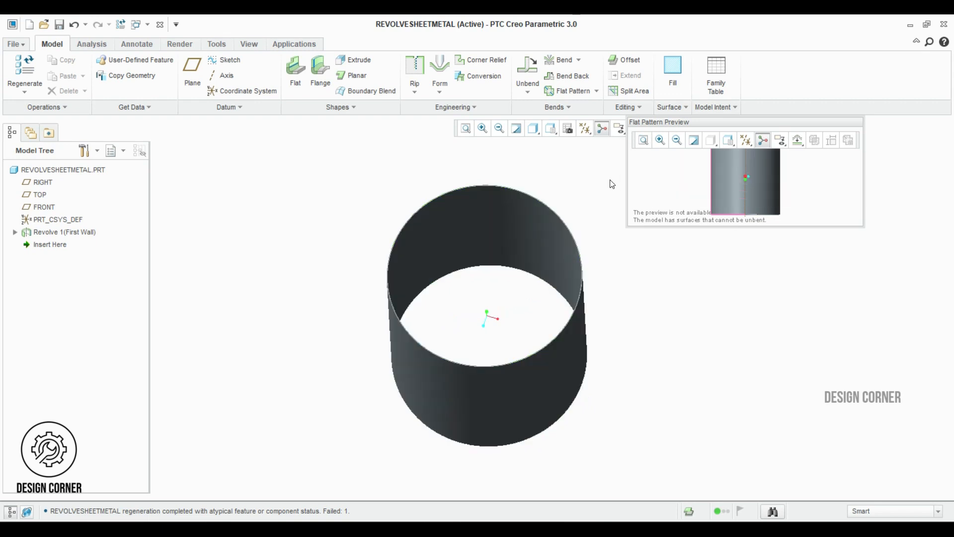
pyautogui.moveTo(652, 121); pyautogui.dragTo(738, 129)
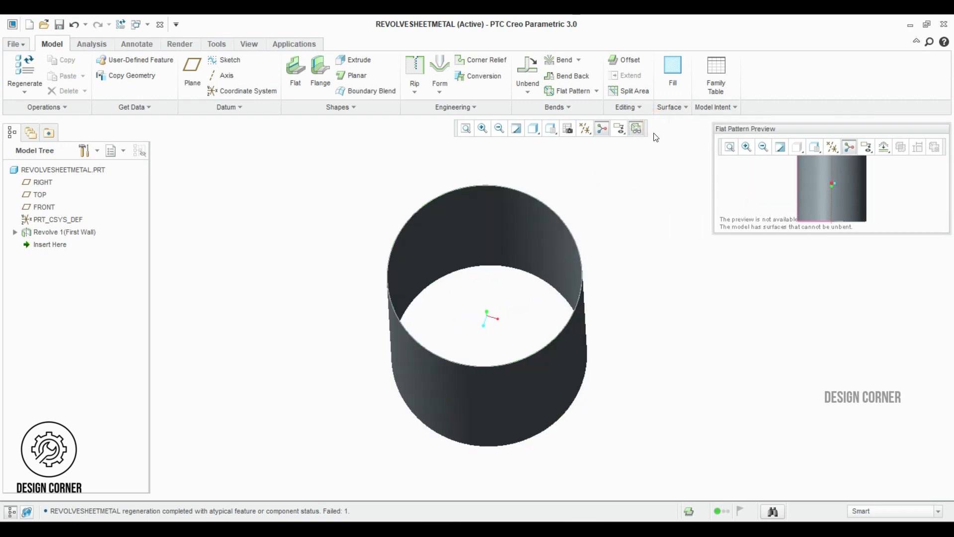
pyautogui.click(638, 131)
# Redefine the revolved first wall with a revolve angle of 359 degrees
pyautogui.rightClick(57, 234)
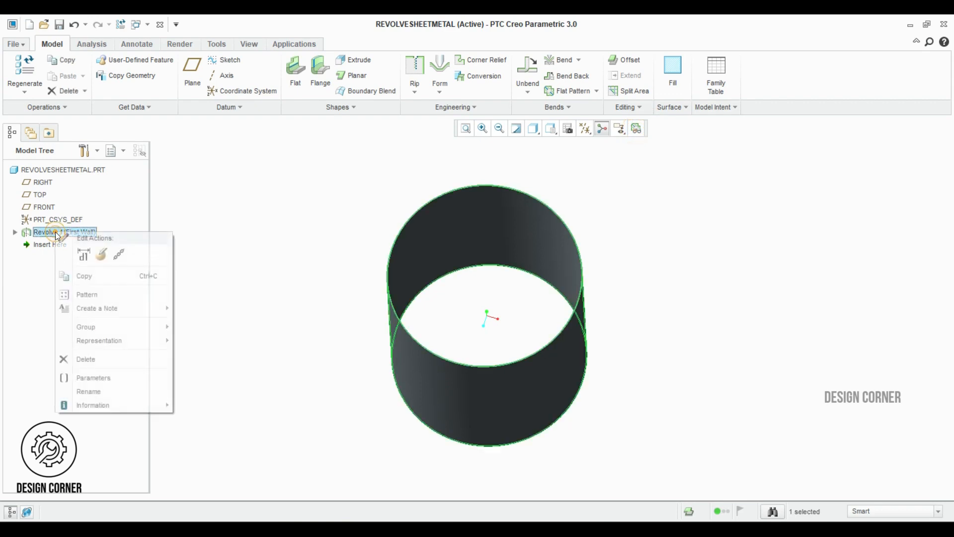
pyautogui.click(102, 255)
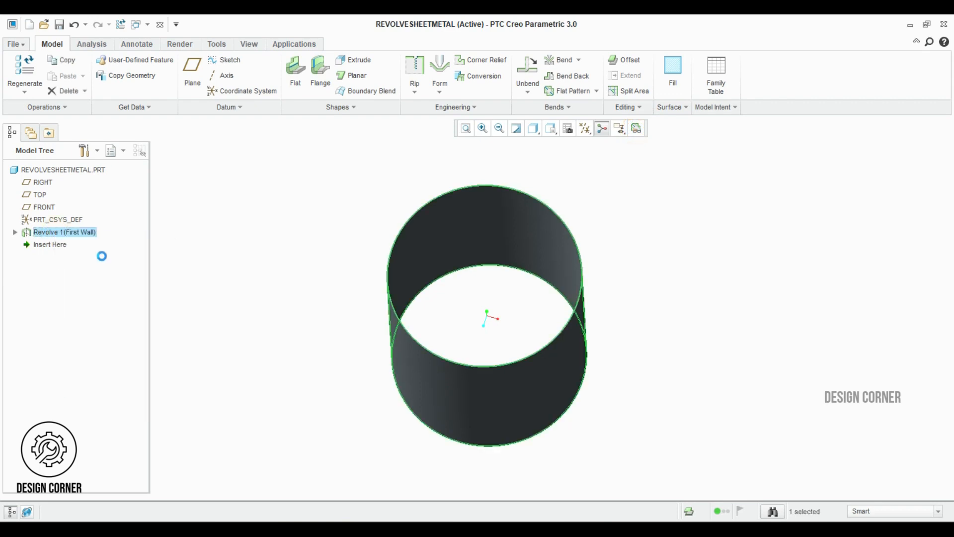
pyautogui.moveTo(176, 77); pyautogui.dragTo(160, 81)
pyautogui.write('359.0')
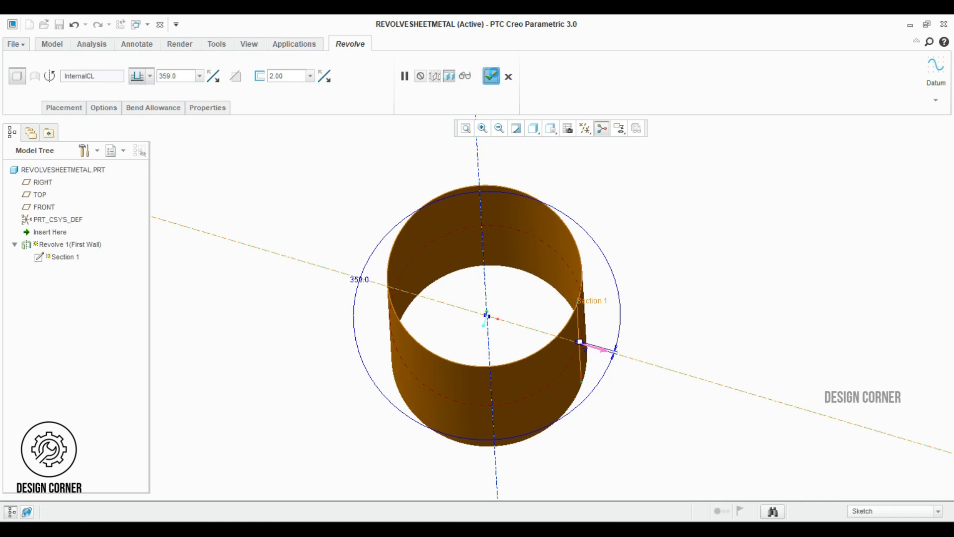
pyautogui.click(491, 75)
# Preview the flat pattern of the nearly closed cylinder and toggle its bounding box dimensions off and on
pyautogui.moveTo(491, 290); pyautogui.dragTo(551, 241, button='middle')
pyautogui.click(660, 149)
pyautogui.click(636, 129)
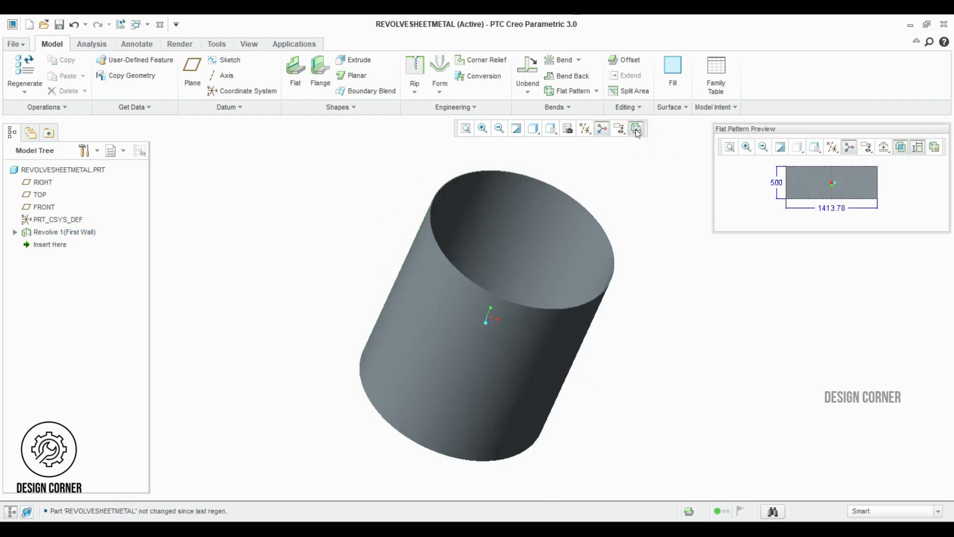
pyautogui.moveTo(785, 129); pyautogui.dragTo(727, 130)
pyautogui.click(857, 145)
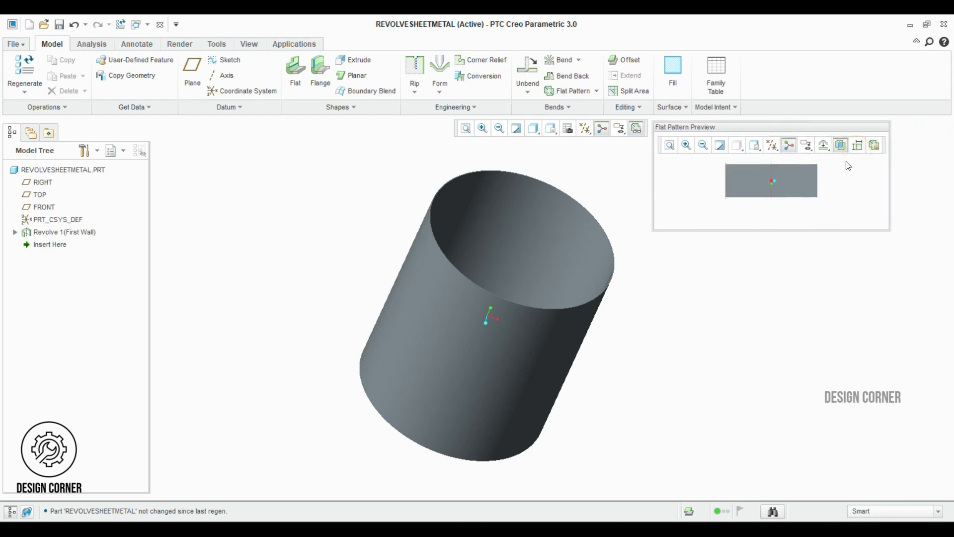
pyautogui.click(858, 146)
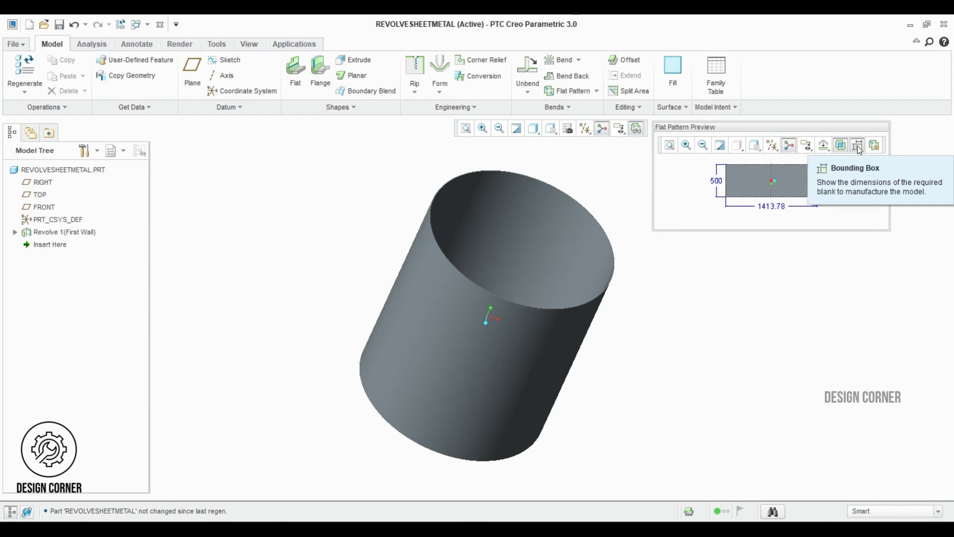
# Redefine the revolved first wall with a revolve angle of 180 degrees
pyautogui.rightClick(63, 232)
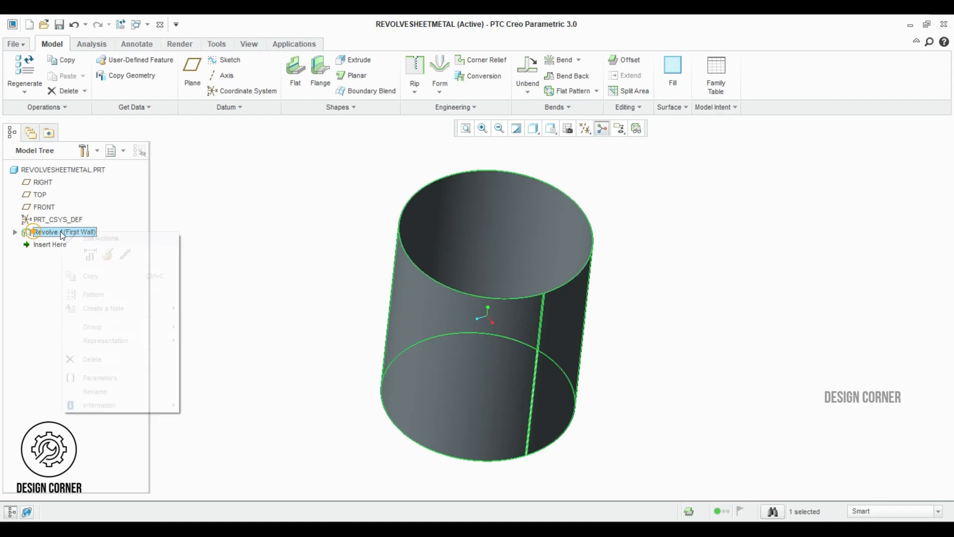
pyautogui.click(111, 253)
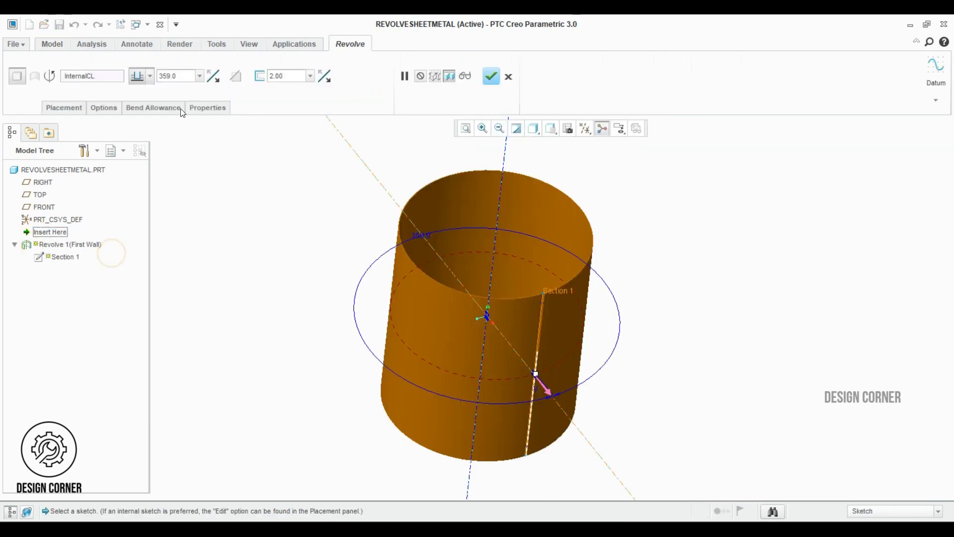
pyautogui.moveTo(180, 80); pyautogui.dragTo(155, 80)
pyautogui.write('180')
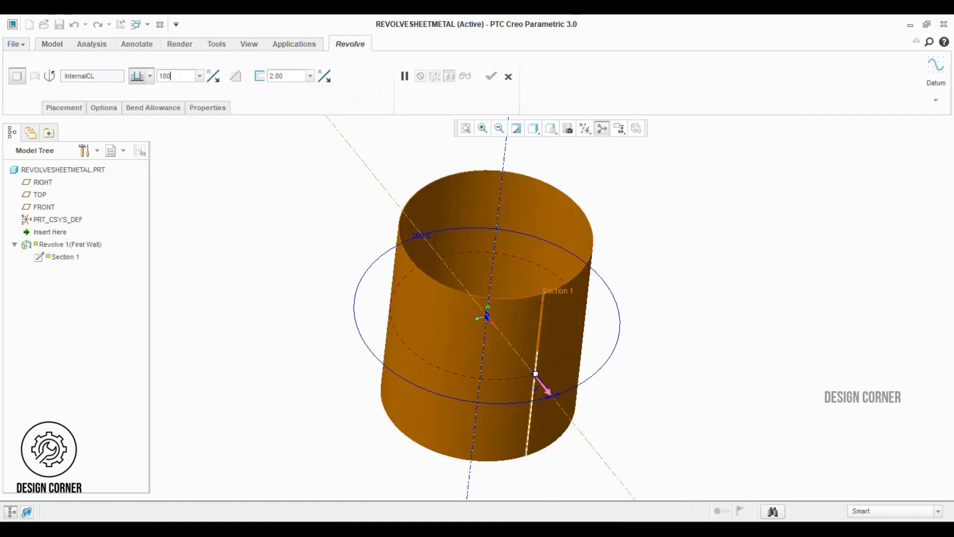
pyautogui.press('Return')
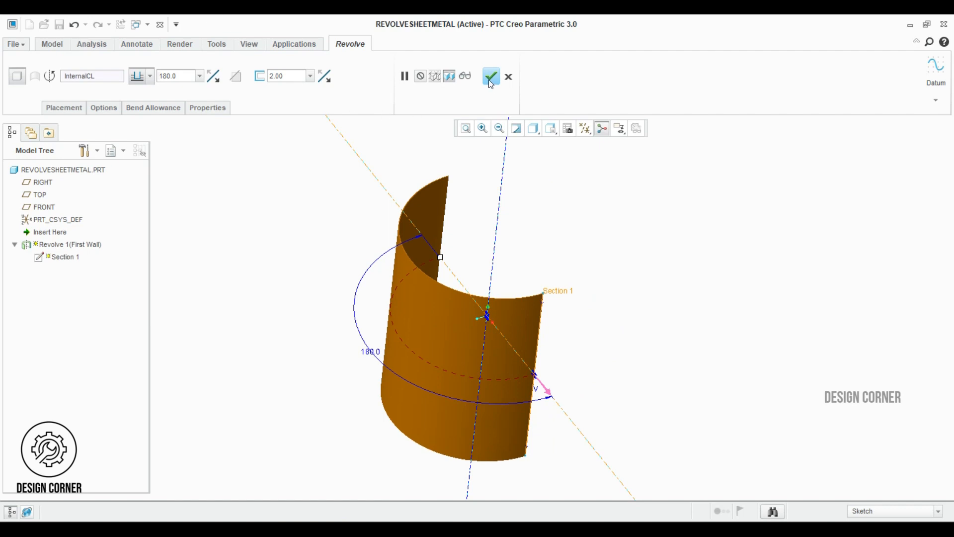
pyautogui.click(491, 77)
# Examine the half cylinder's flat pattern in an enlarged preview window, then close the preview
pyautogui.click(665, 187)
pyautogui.click(637, 127)
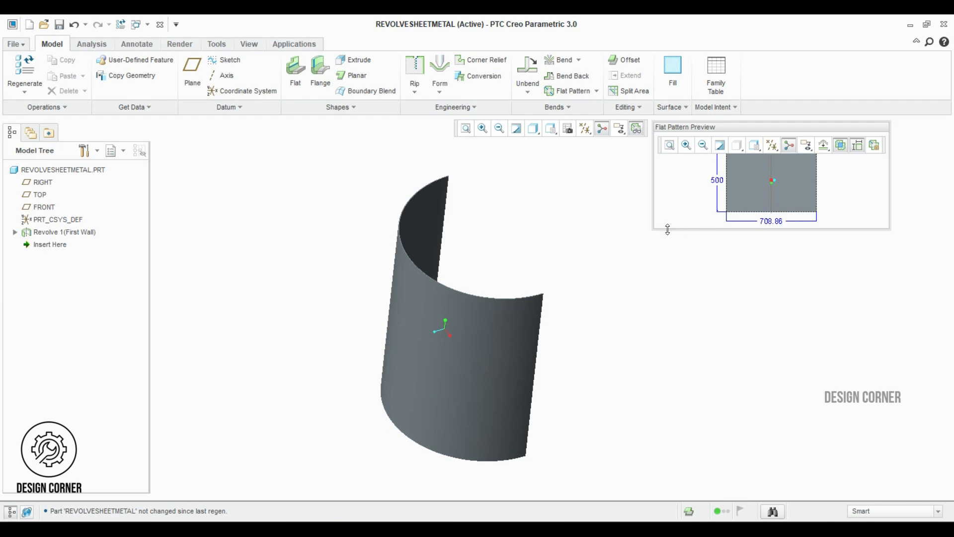
pyautogui.moveTo(669, 230); pyautogui.dragTo(673, 293)
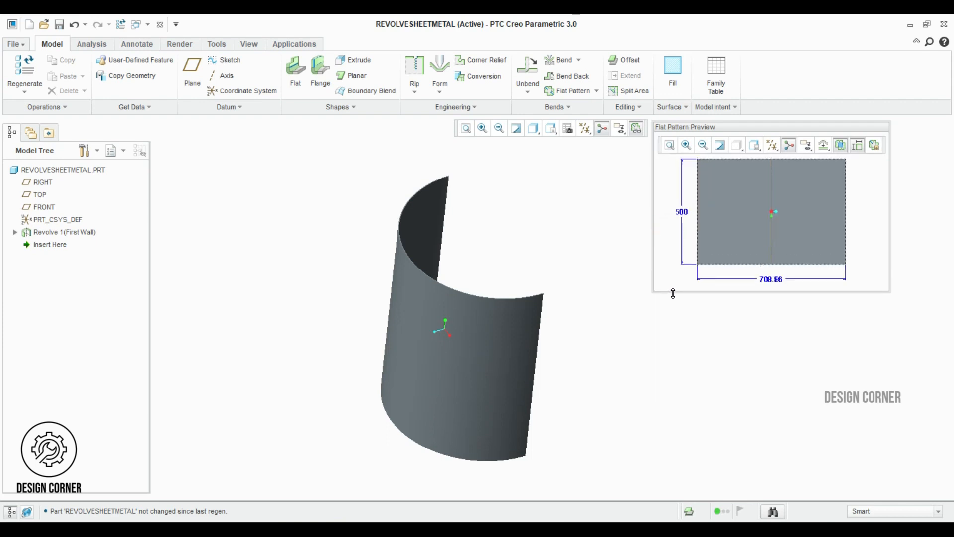
pyautogui.click(636, 129)
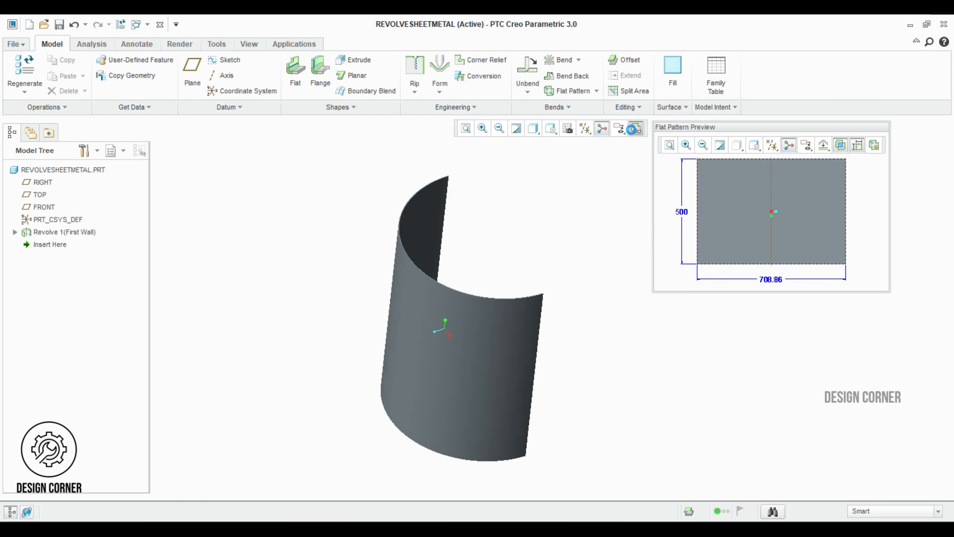
# Redefine the revolved first wall as a full 360-degree cylinder
pyautogui.rightClick(59, 231)
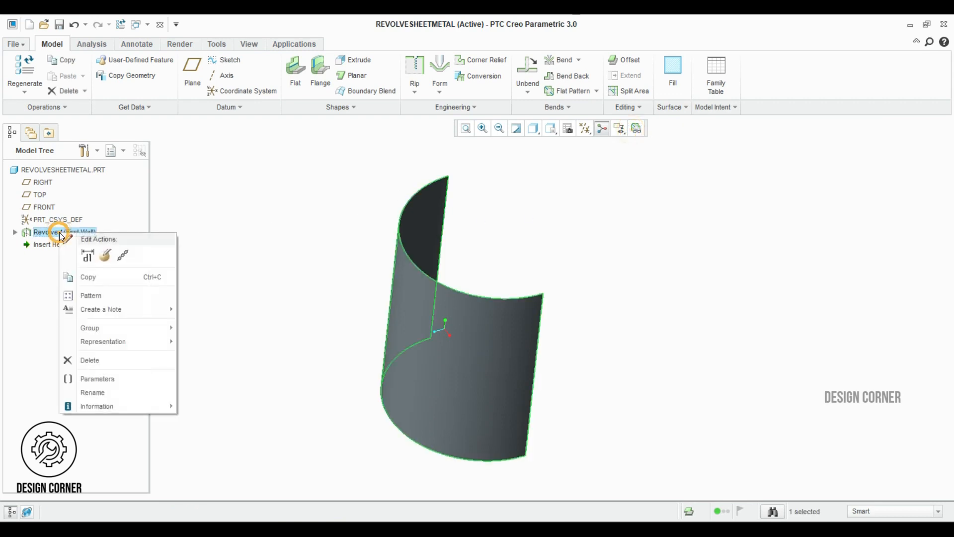
pyautogui.click(108, 257)
pyautogui.moveTo(324, 240); pyautogui.dragTo(293, 248, button='middle')
pyautogui.doubleClick(161, 77)
pyautogui.write('360')
pyautogui.press('Return')
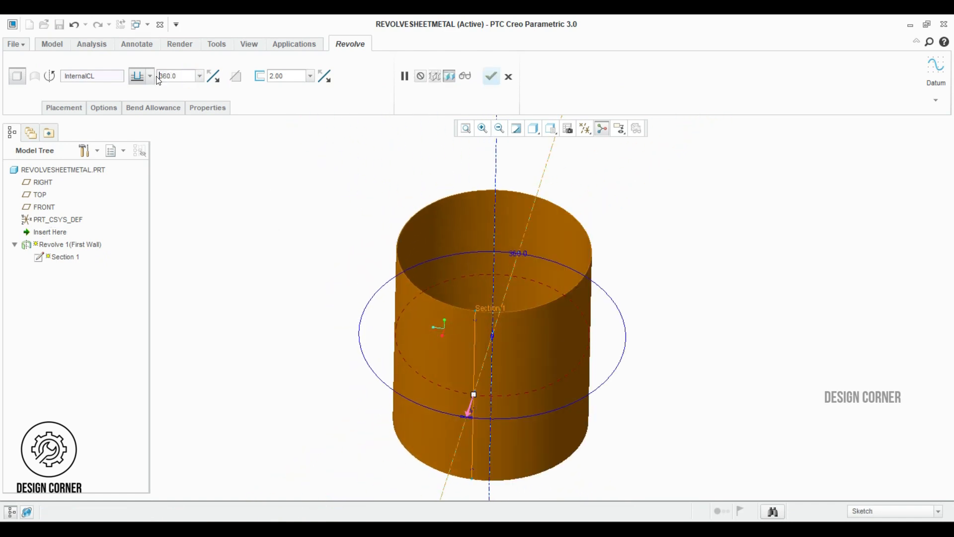
pyautogui.click(490, 76)
pyautogui.click(648, 199)
pyautogui.moveTo(645, 195); pyautogui.dragTo(650, 220, button='middle')
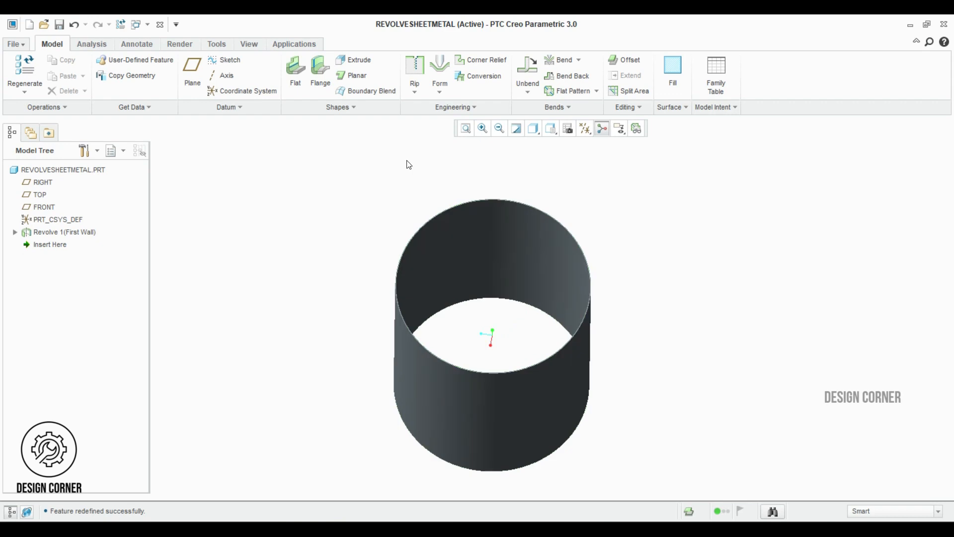
# Start a sketched rip on a vertical datum plane through the cylinder, with the datum plane display turned on
pyautogui.click(419, 95)
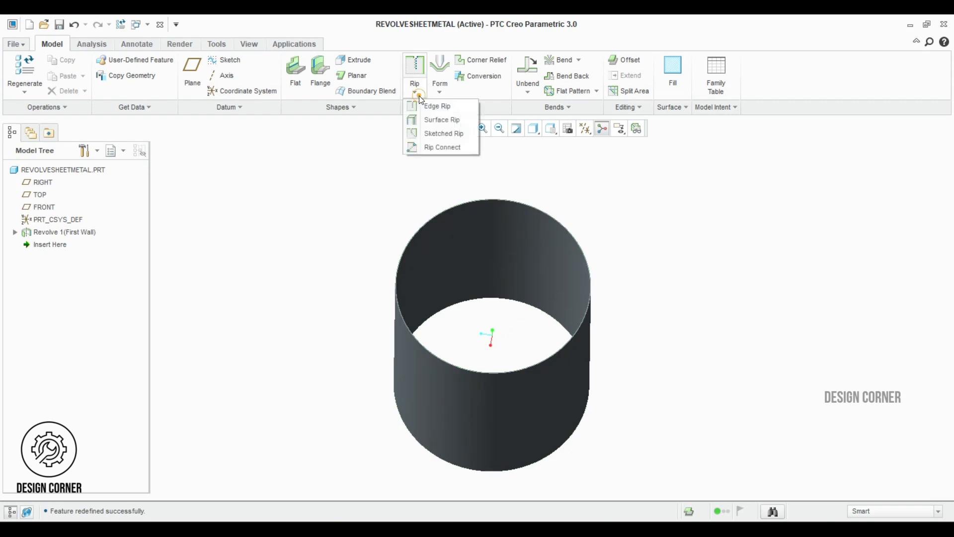
pyautogui.click(455, 132)
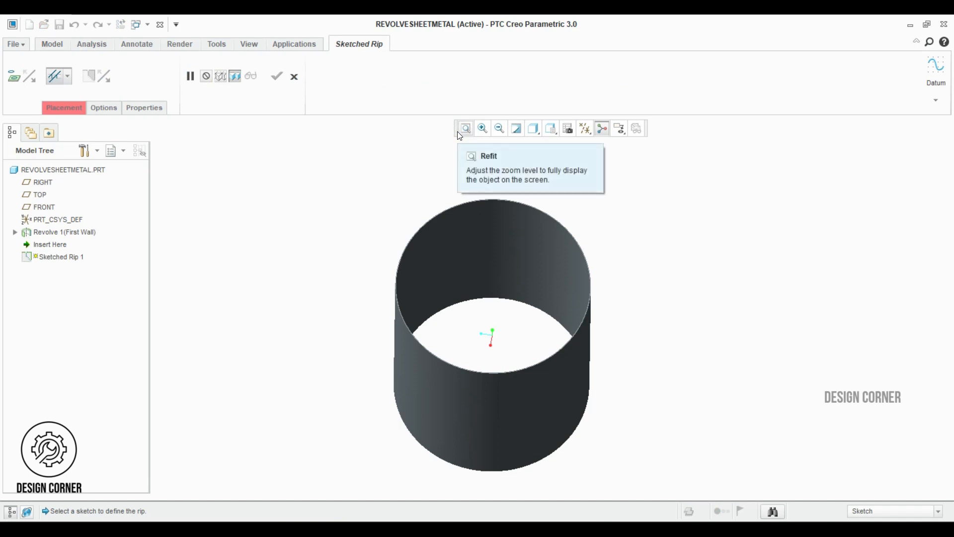
pyautogui.moveTo(474, 284)
pyautogui.mouseDown(button='middle')
pyautogui.moveTo(472, 234)
pyautogui.moveTo(480, 267)
pyautogui.moveTo(490, 246)
pyautogui.mouseUp(button='middle')
pyautogui.click(588, 130)
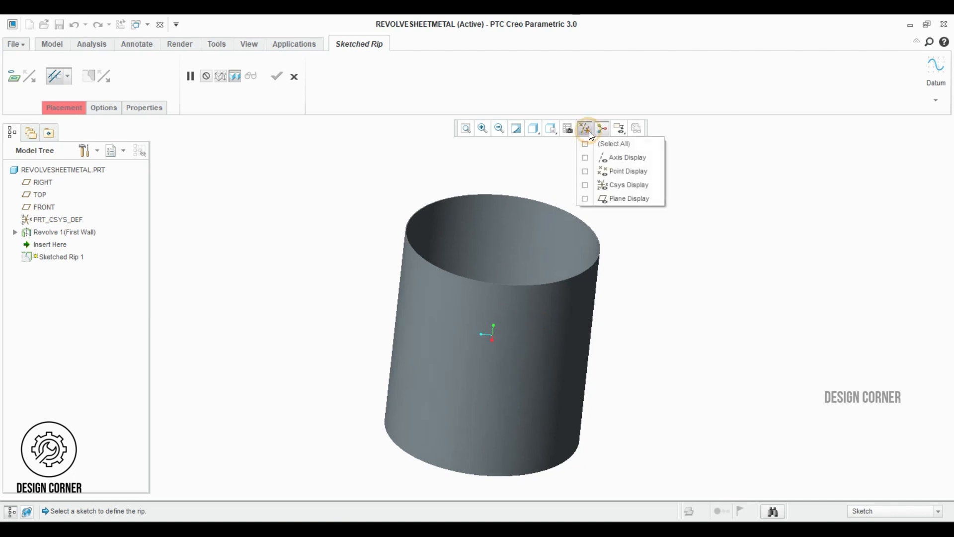
pyautogui.click(600, 197)
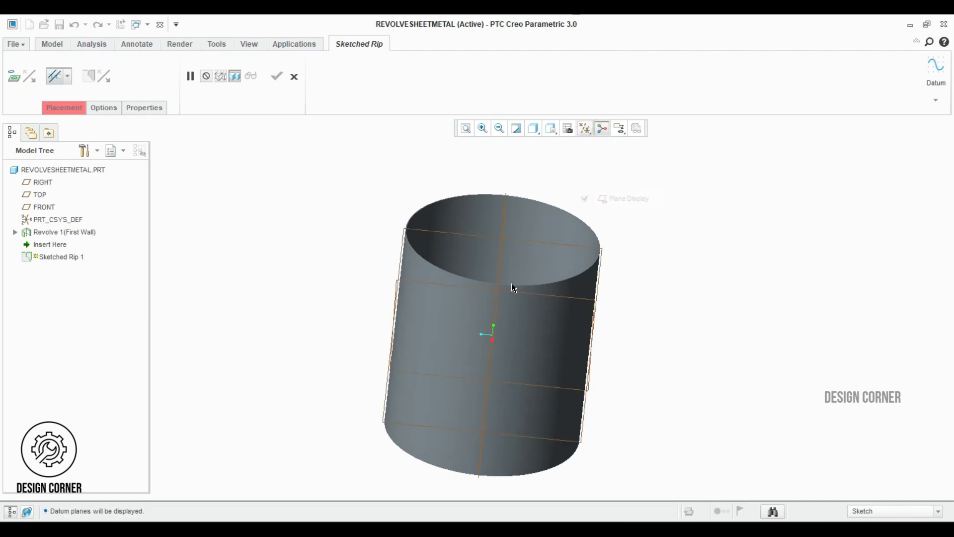
pyautogui.moveTo(675, 237)
pyautogui.mouseDown(button='middle')
pyautogui.moveTo(694, 277)
pyautogui.moveTo(677, 219)
pyautogui.moveTo(726, 232)
pyautogui.mouseUp(button='middle')
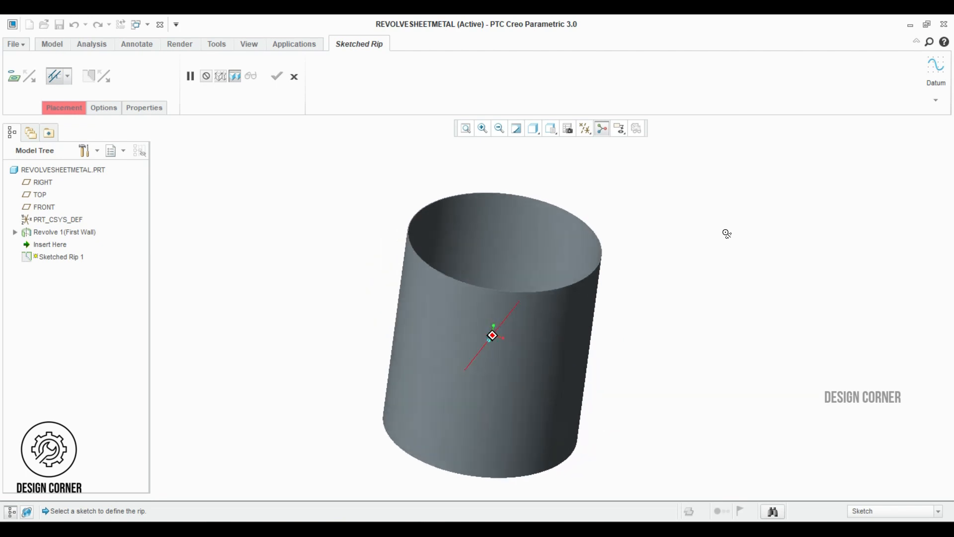
pyautogui.click(501, 251)
pyautogui.moveTo(647, 288); pyautogui.dragTo(595, 289, button='middle')
pyautogui.click(458, 129)
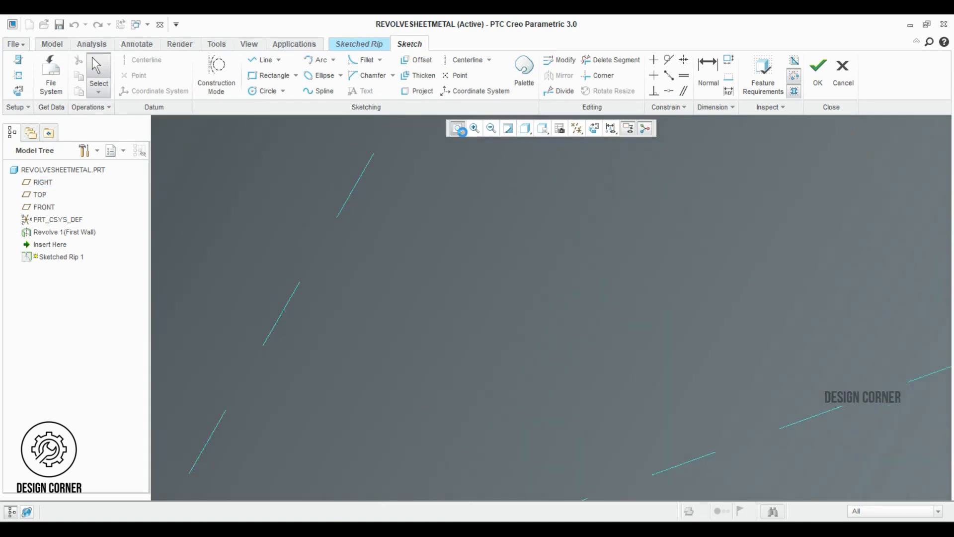
pyautogui.click(475, 128)
pyautogui.moveTo(547, 293); pyautogui.dragTo(619, 344)
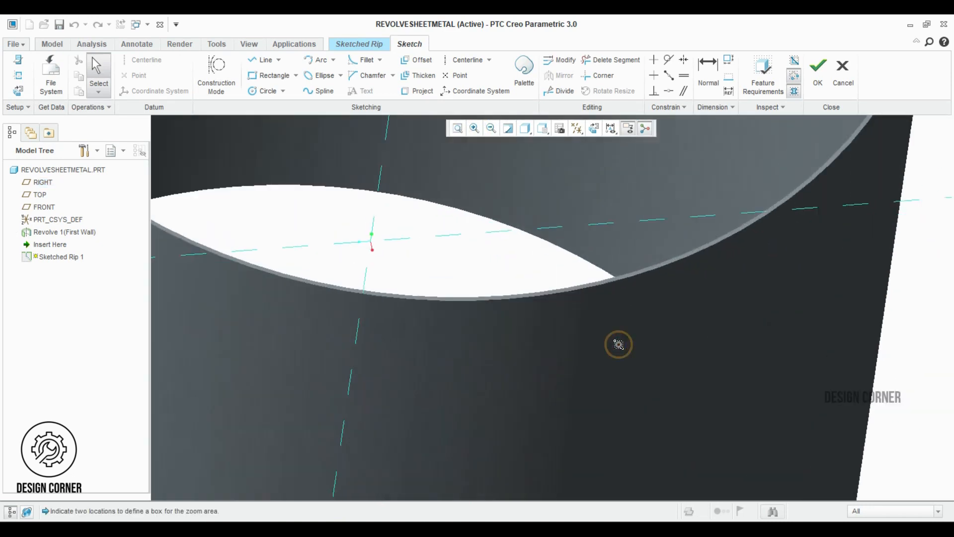
pyautogui.click(729, 91)
pyautogui.click(437, 296)
pyautogui.click(515, 294)
# Sketch a line along the vertical reference from the cylinder's upper end to its lower end and finish the sketch
pyautogui.click(458, 129)
pyautogui.moveTo(631, 282); pyautogui.dragTo(617, 235, button='middle')
pyautogui.click(263, 60)
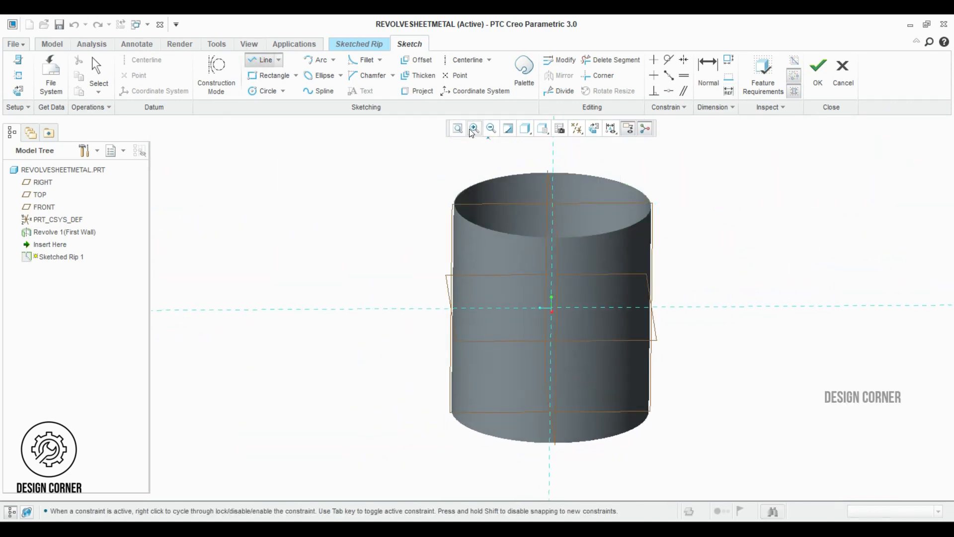
pyautogui.click(471, 131)
pyautogui.moveTo(537, 196); pyautogui.dragTo(580, 219)
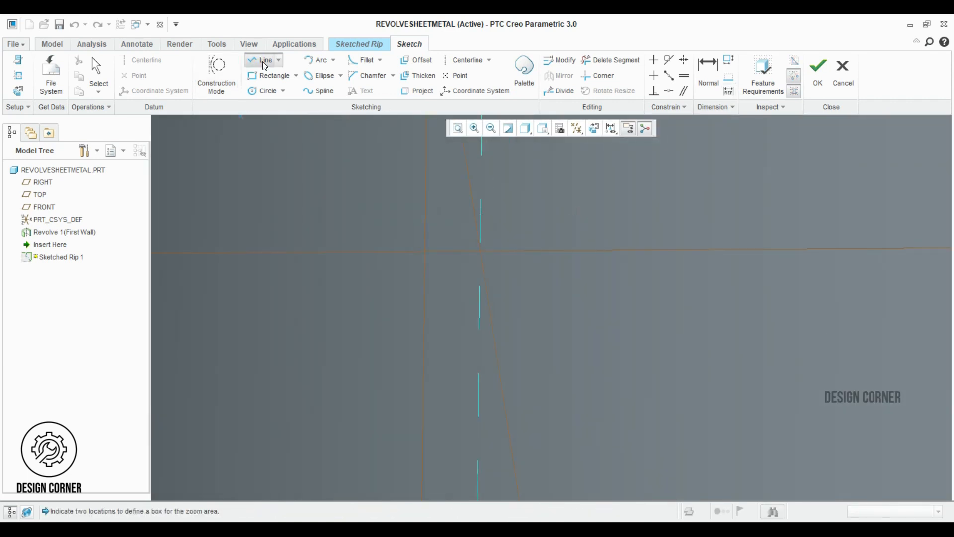
pyautogui.click(481, 251)
pyautogui.click(457, 129)
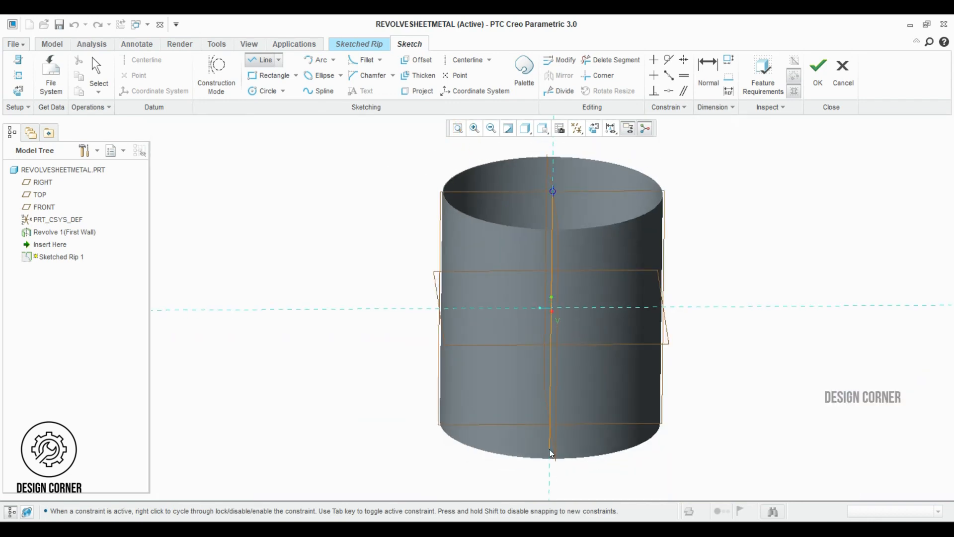
pyautogui.click(550, 465)
pyautogui.moveTo(687, 281); pyautogui.dragTo(631, 322, button='middle')
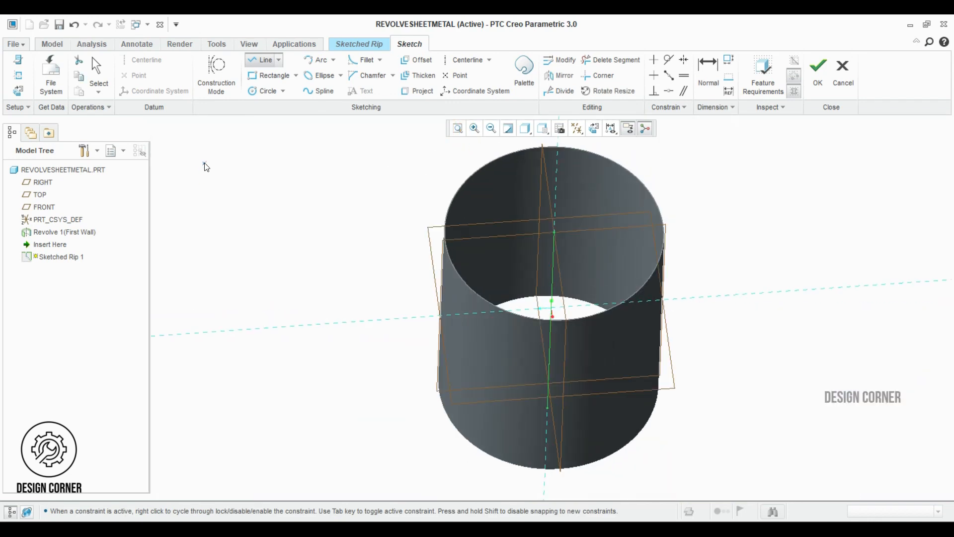
pyautogui.click(817, 69)
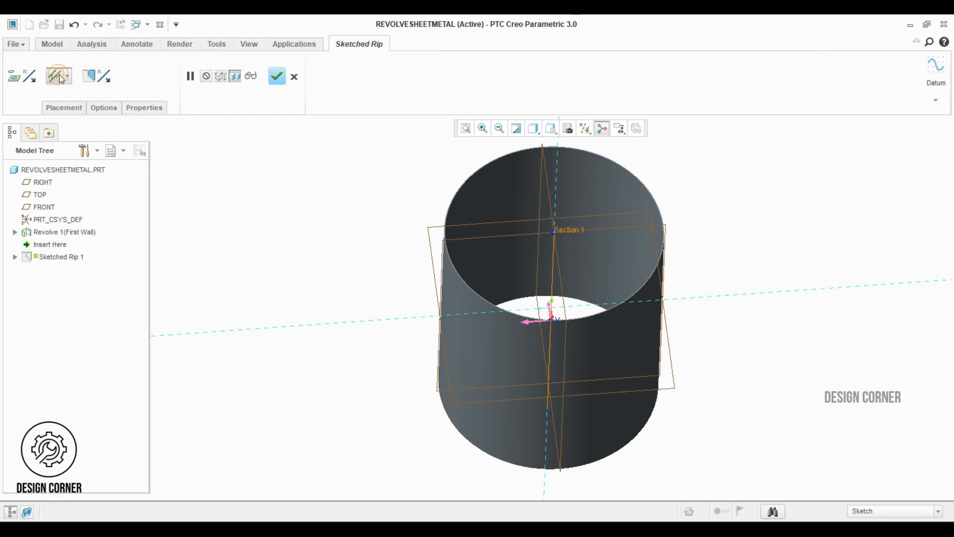
# Flip the direction of the rip sketch projection and complete the sketched rip
pyautogui.click(220, 76)
pyautogui.click(547, 302)
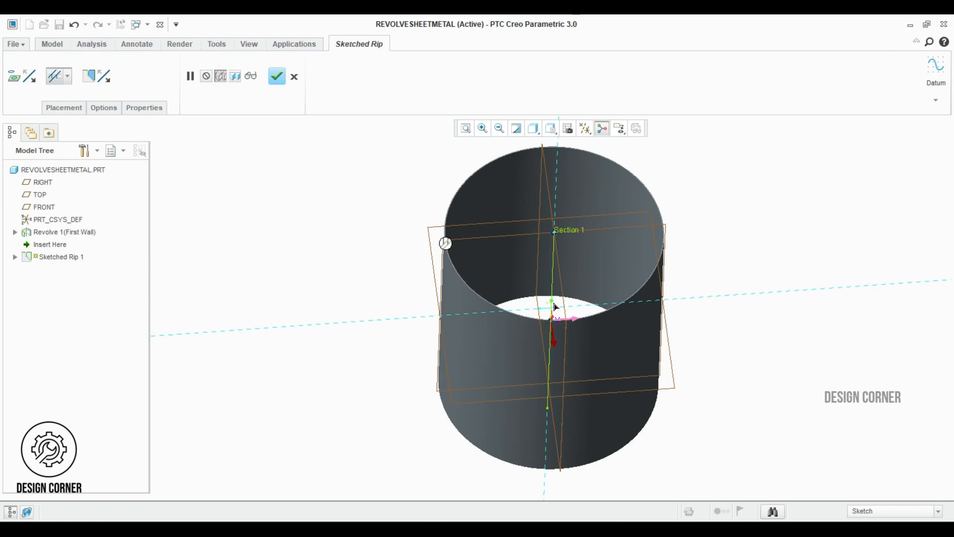
pyautogui.click(276, 74)
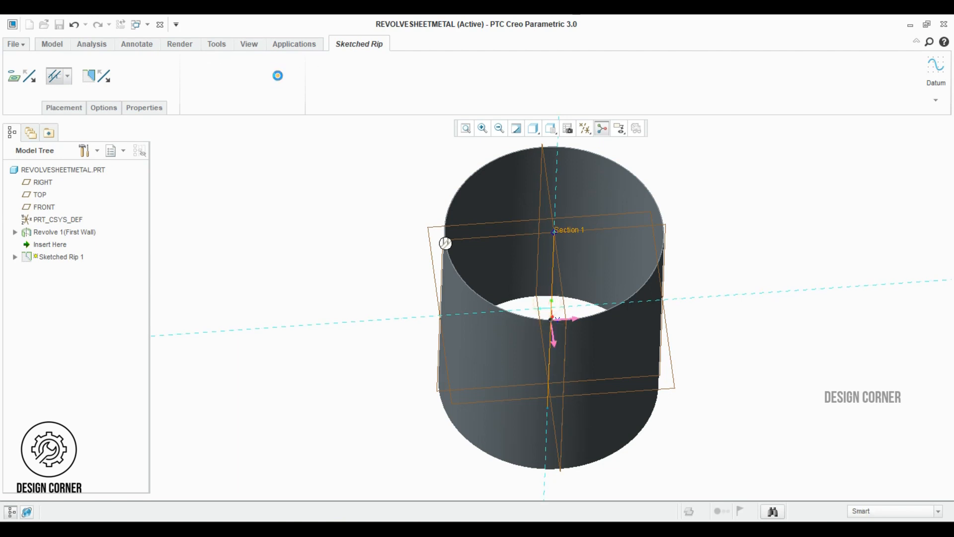
pyautogui.moveTo(762, 236)
pyautogui.mouseDown(button='middle')
pyautogui.moveTo(654, 226)
pyautogui.moveTo(636, 254)
pyautogui.mouseUp(button='middle')
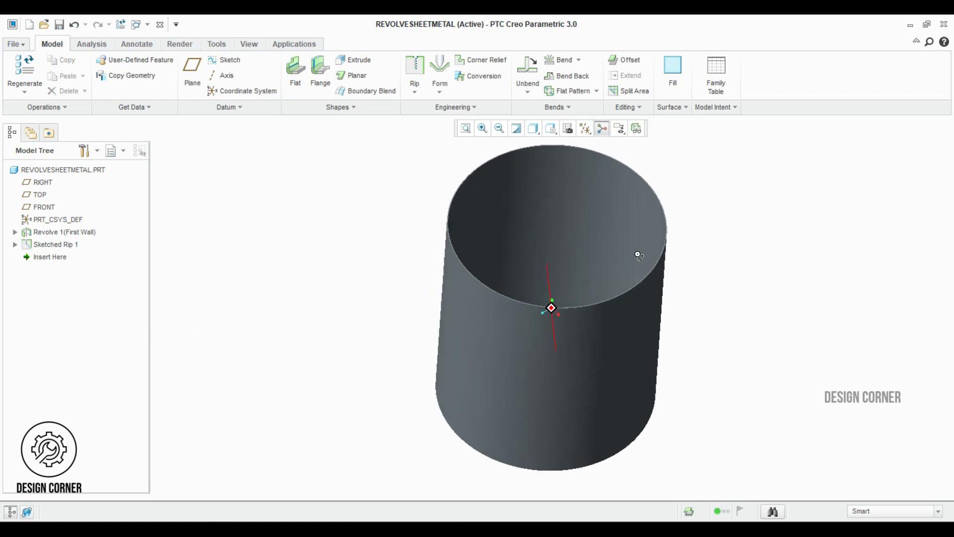
pyautogui.click(567, 360)
pyautogui.click(828, 308)
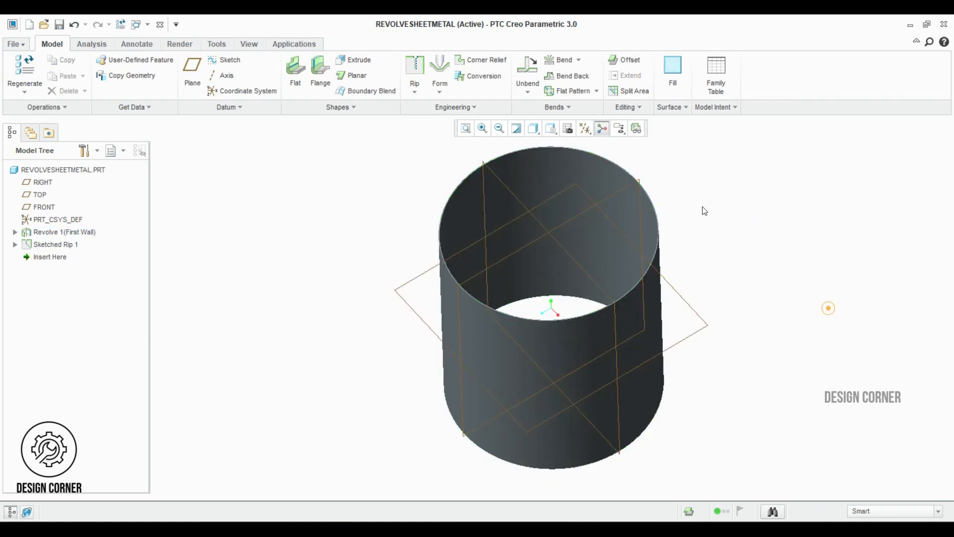
# Try to preview the ripped cylinder's flat pattern, then cancel the fixed geometry selection
pyautogui.click(636, 128)
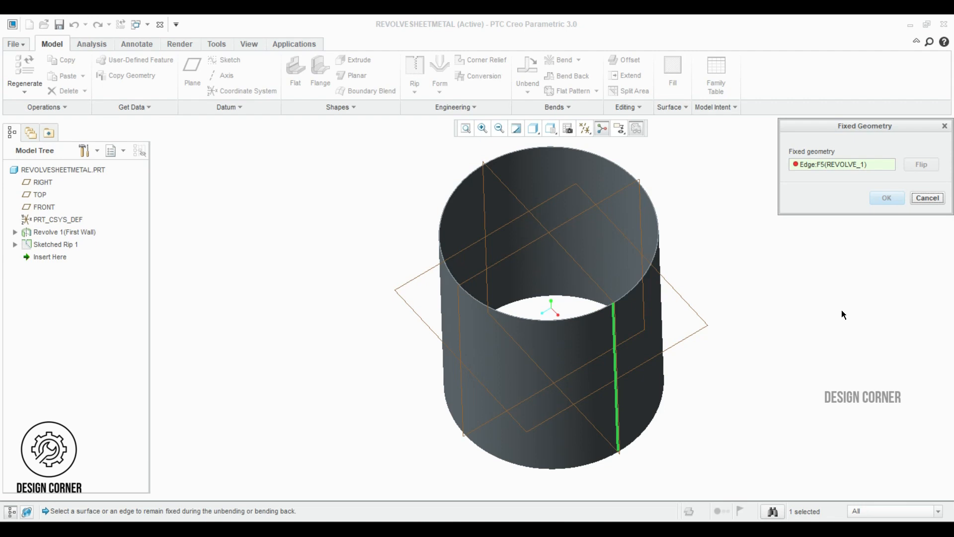
pyautogui.moveTo(822, 127); pyautogui.dragTo(764, 135)
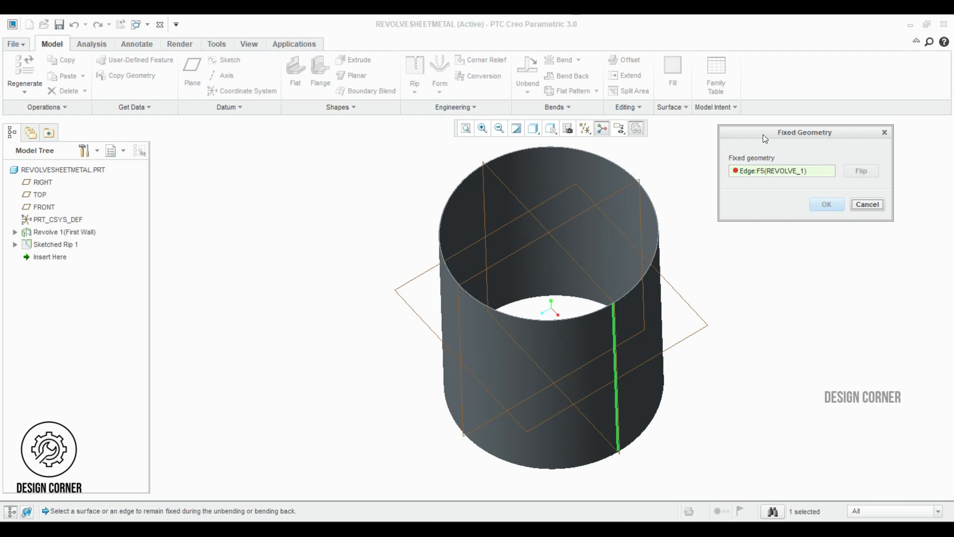
pyautogui.click(861, 205)
# Delete the existing sketched rip from the cylinder and return the model to its default orientation
pyautogui.click(28, 245)
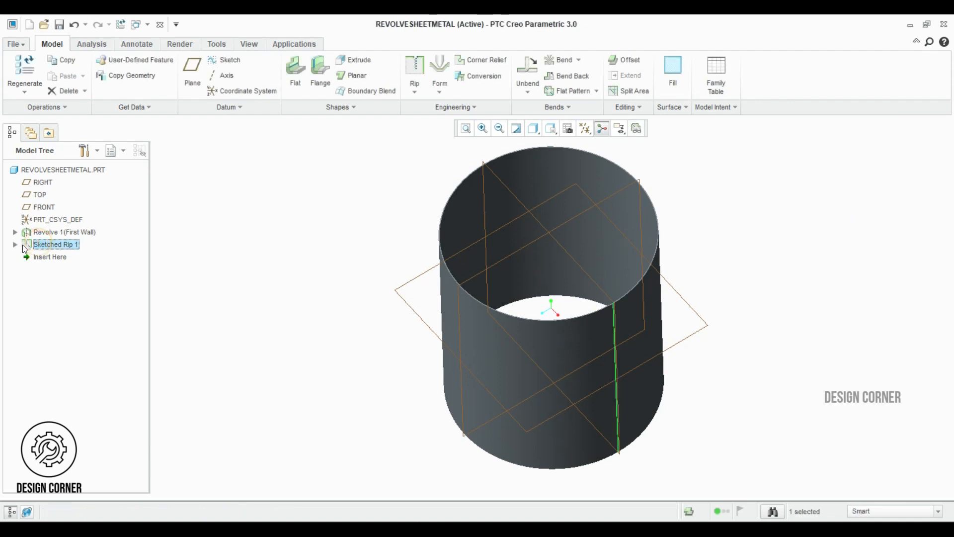
pyautogui.rightClick(50, 245)
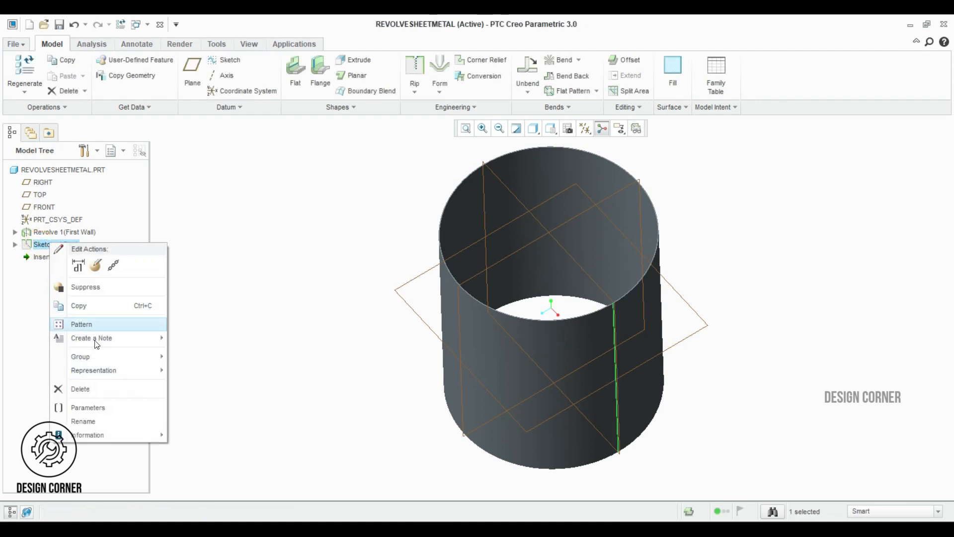
pyautogui.click(97, 388)
pyautogui.click(445, 287)
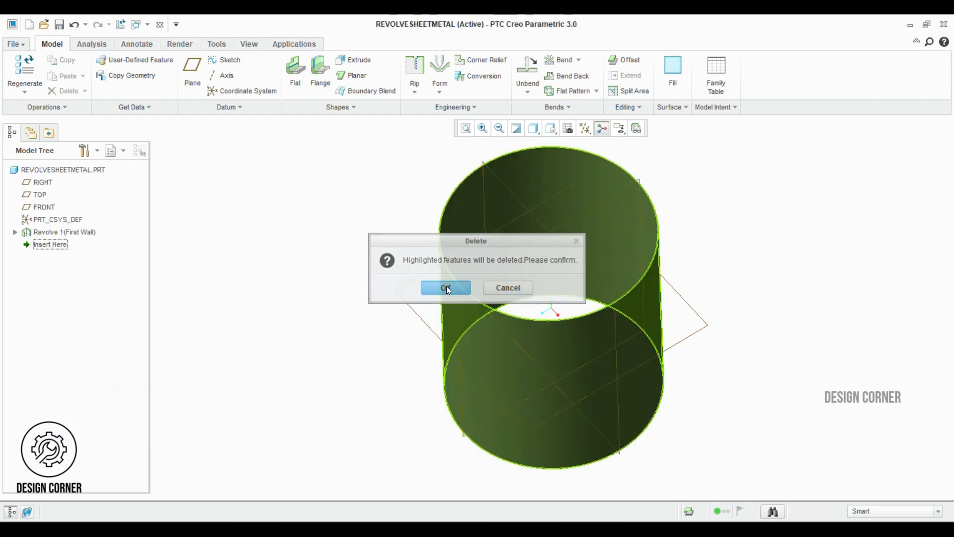
pyautogui.hotkey('ctrl', 'd')
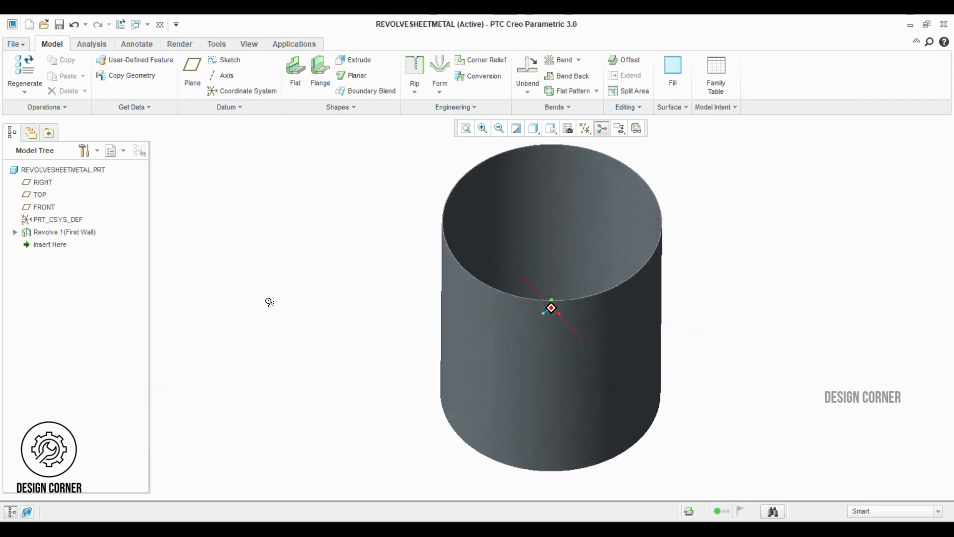
# Start a new sketched rip with its sketch on a vertical datum plane through the cylinder
pyautogui.click(416, 93)
pyautogui.click(422, 135)
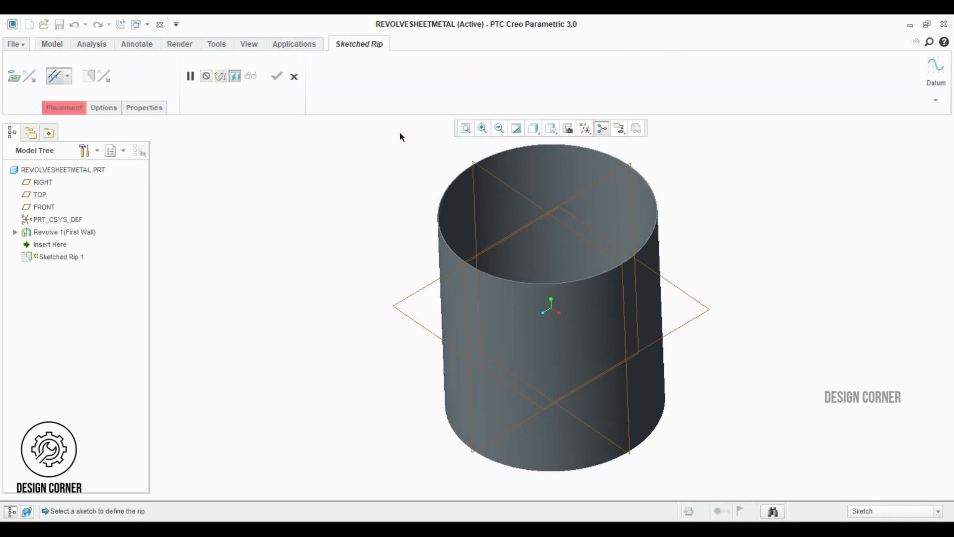
pyautogui.click(523, 228)
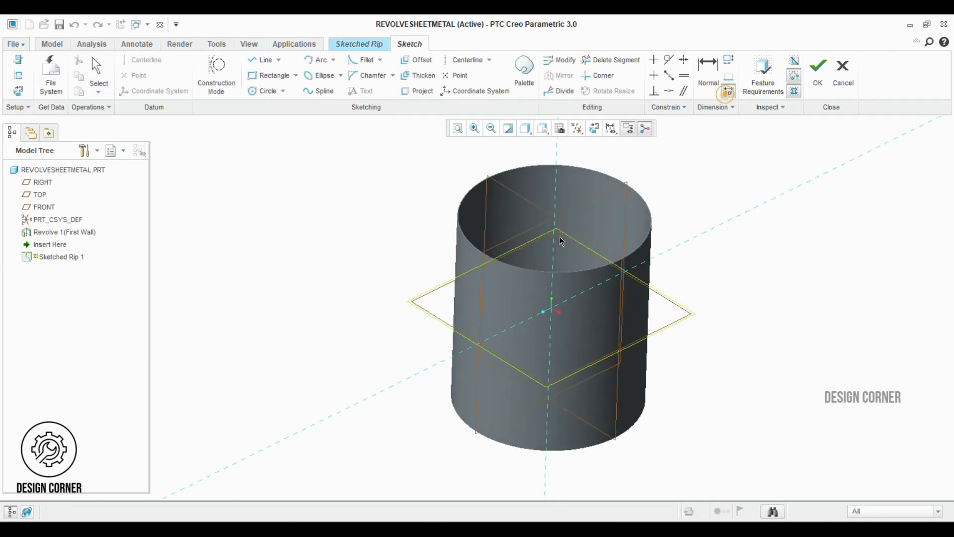
# Sketch a line along the vertical reference spanning the cylinder's full height and finish the rip sketch
pyautogui.click(474, 128)
pyautogui.moveTo(500, 240); pyautogui.dragTo(601, 307)
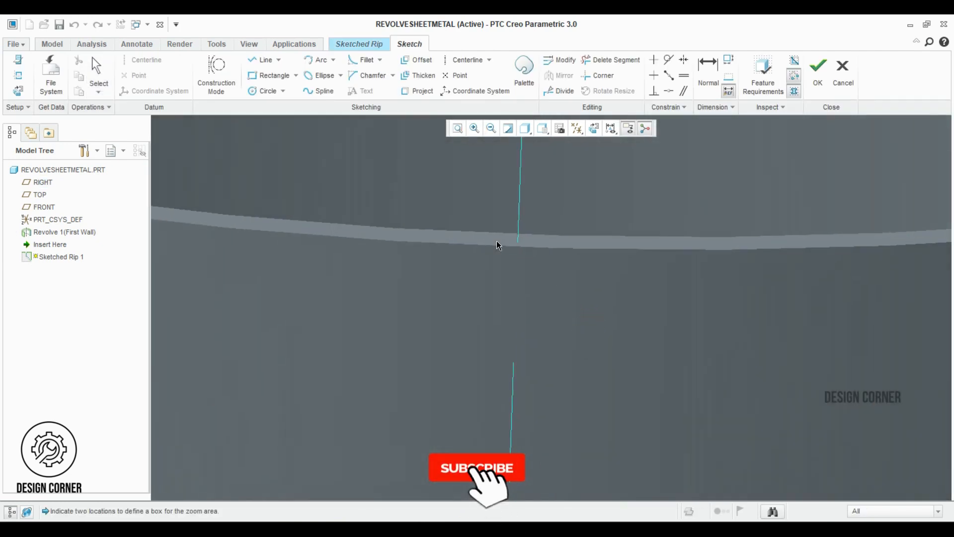
pyautogui.click(457, 128)
pyautogui.click(264, 60)
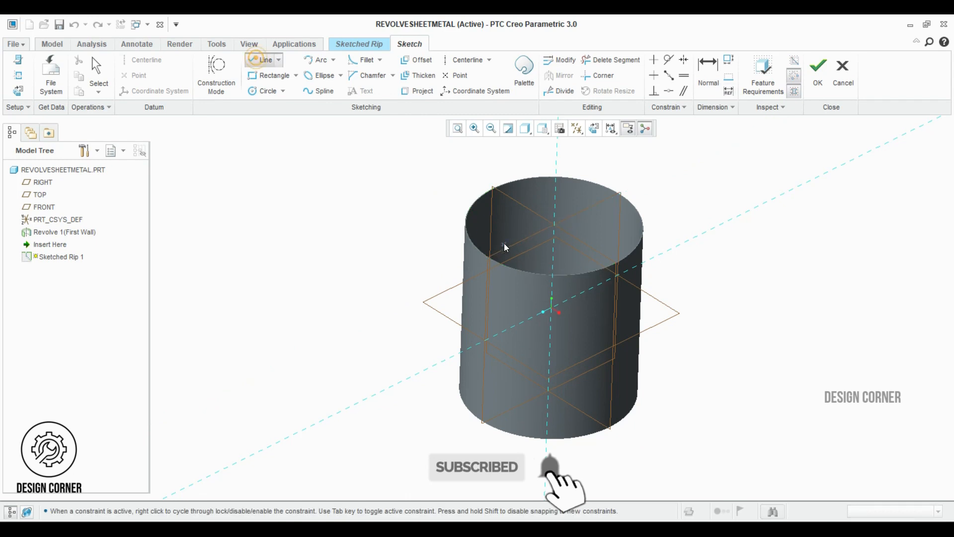
pyautogui.click(554, 224)
pyautogui.middleClick(549, 448)
pyautogui.click(817, 70)
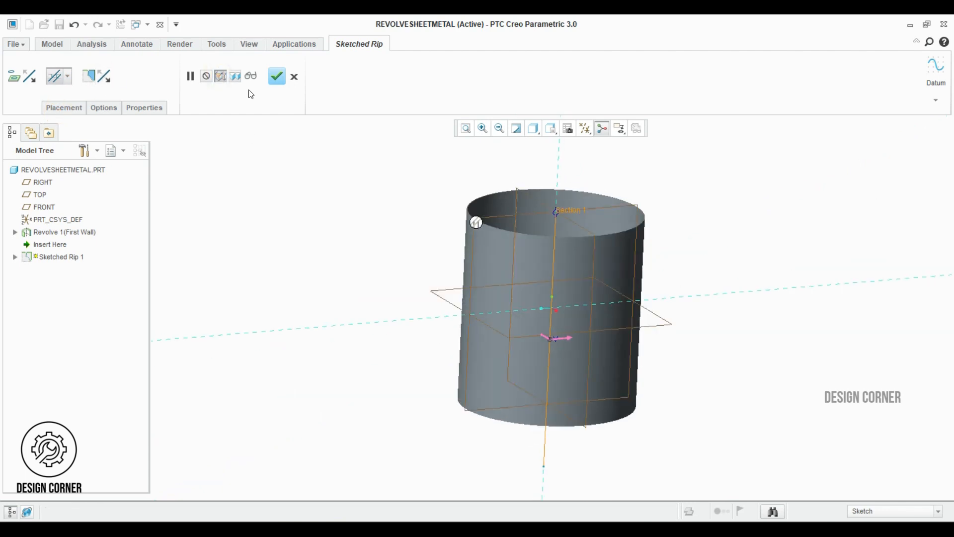
# Complete the sketched rip with its default direction and start the flat pattern preview of the cylinder
pyautogui.click(279, 76)
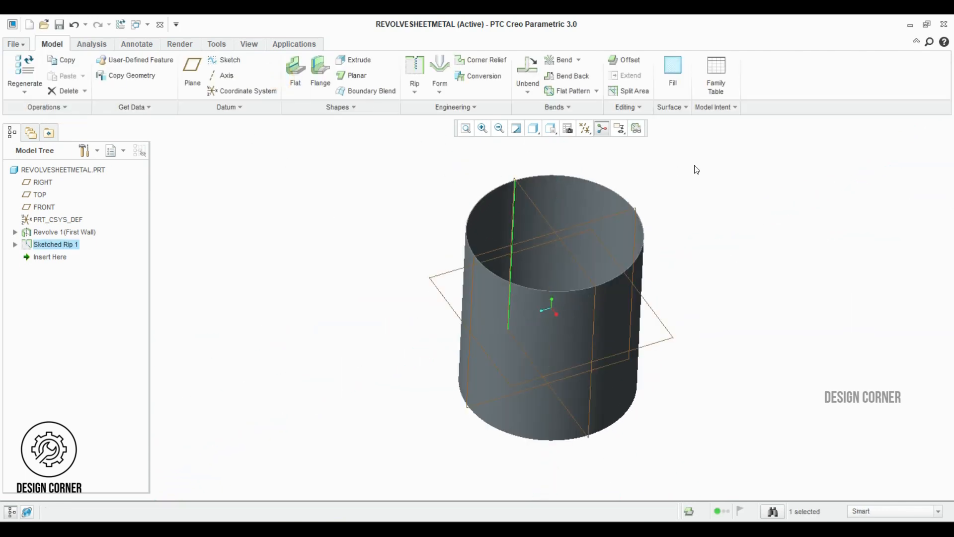
pyautogui.click(631, 129)
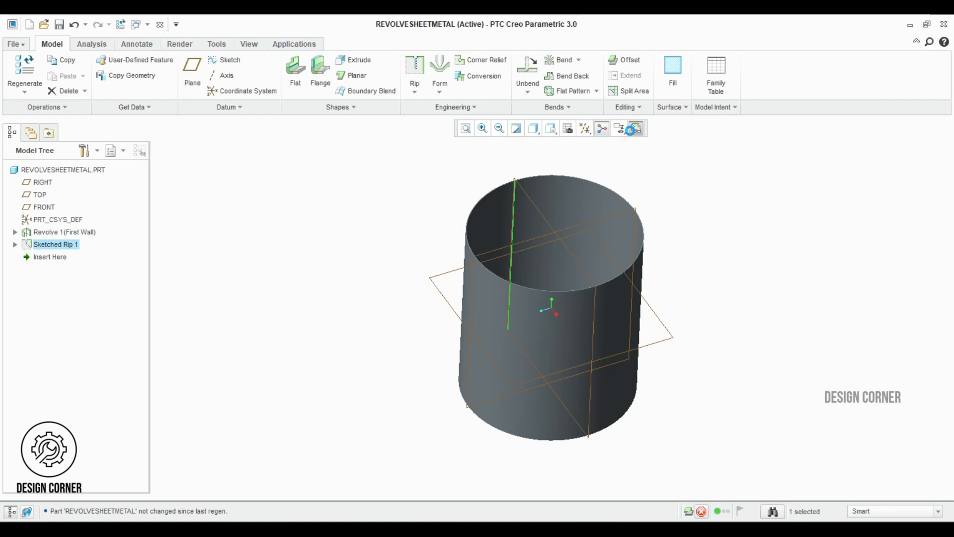